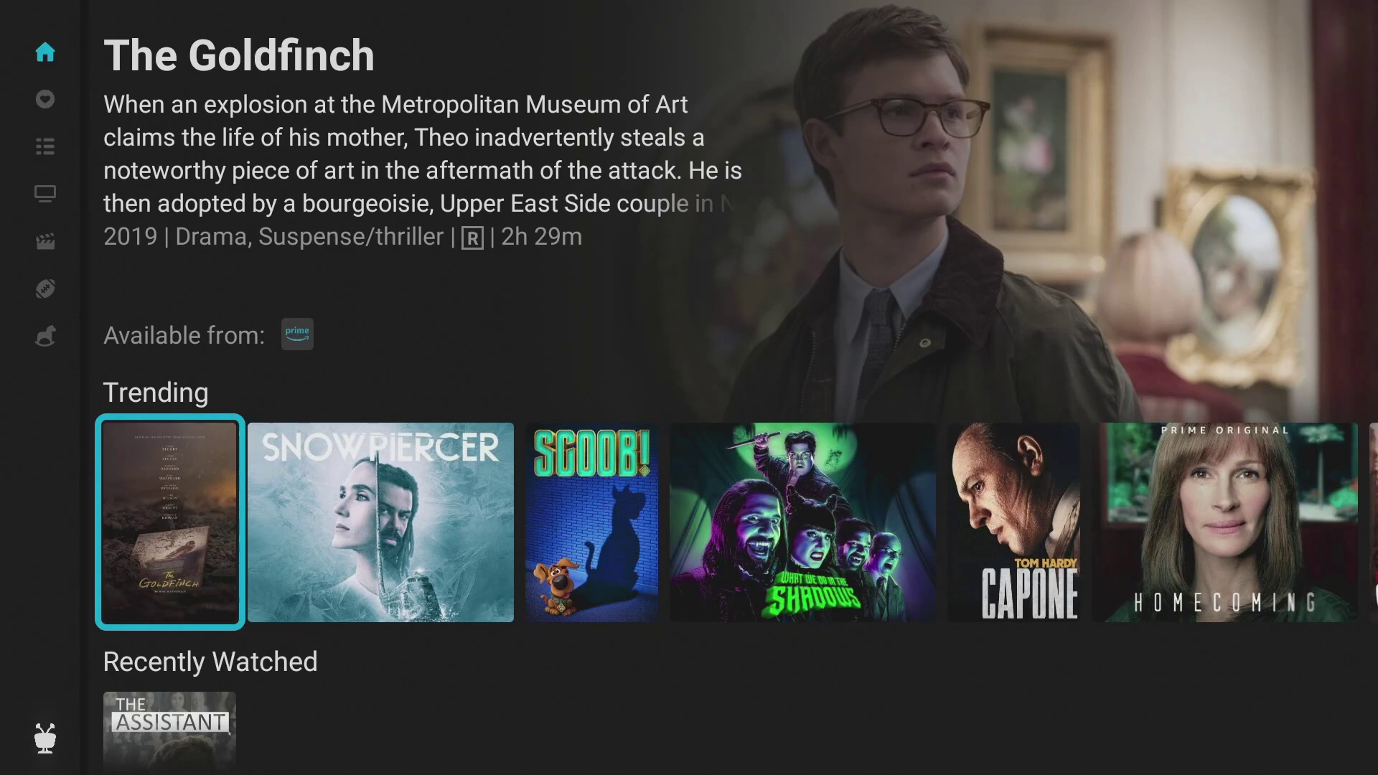
Step: Move down past the Trending and Recently Watched rows and open the Sling guide for Sun 05/24
key(Down)
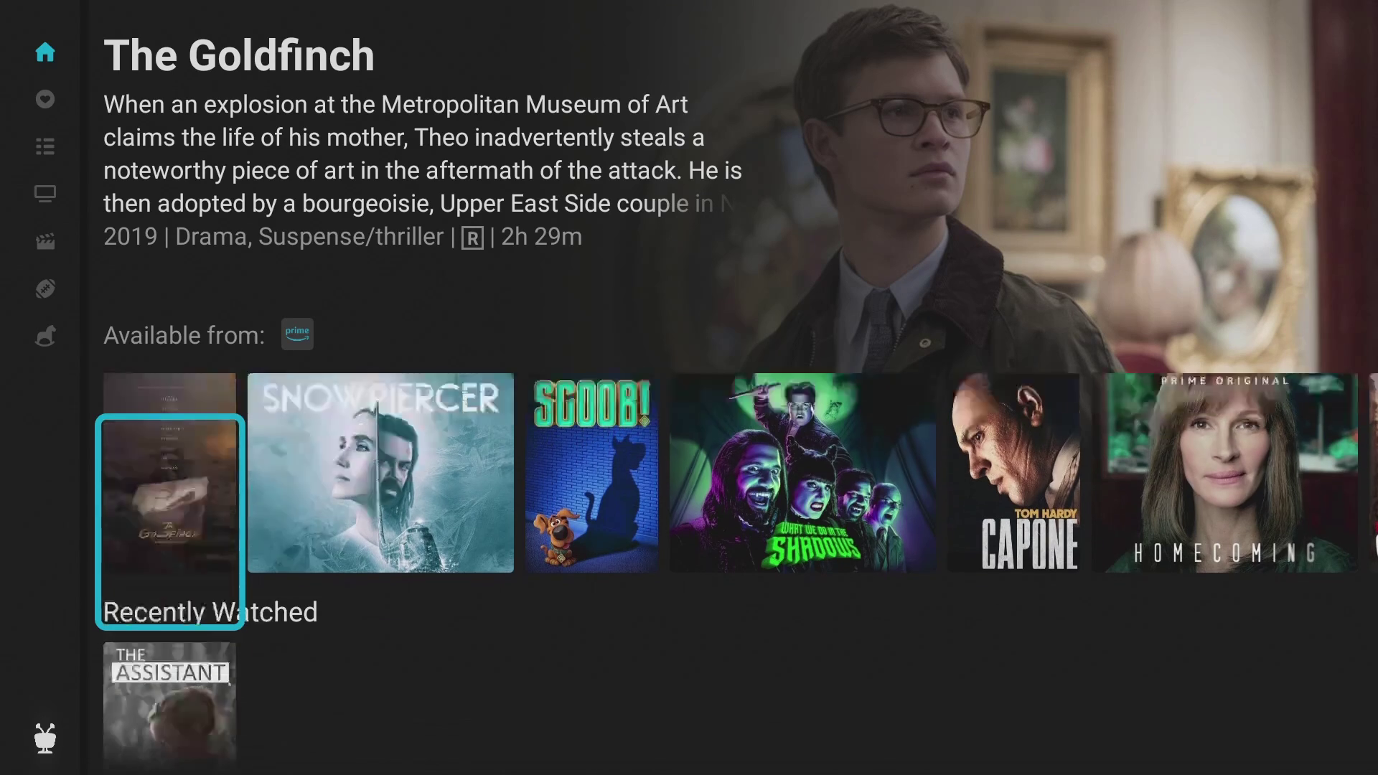
key(Down)
key(Down)
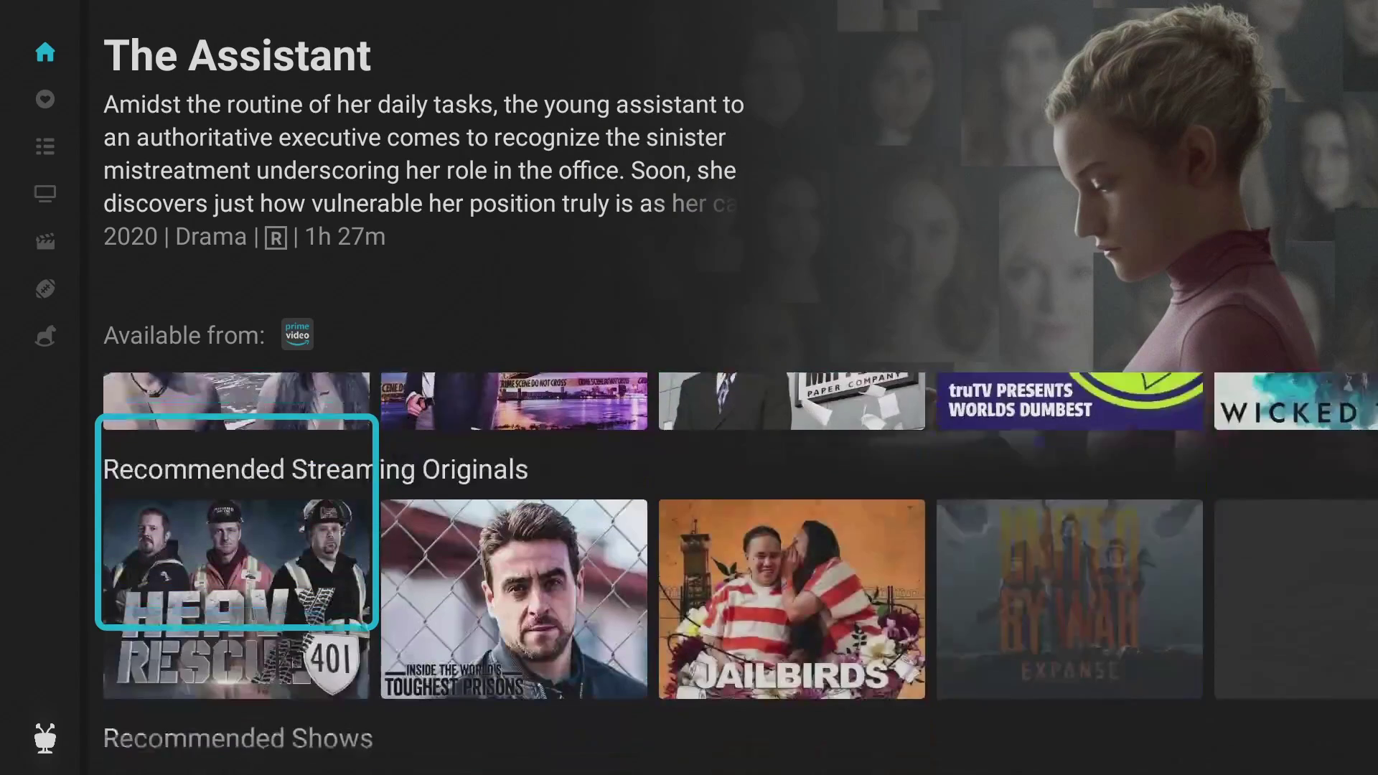
key(g)
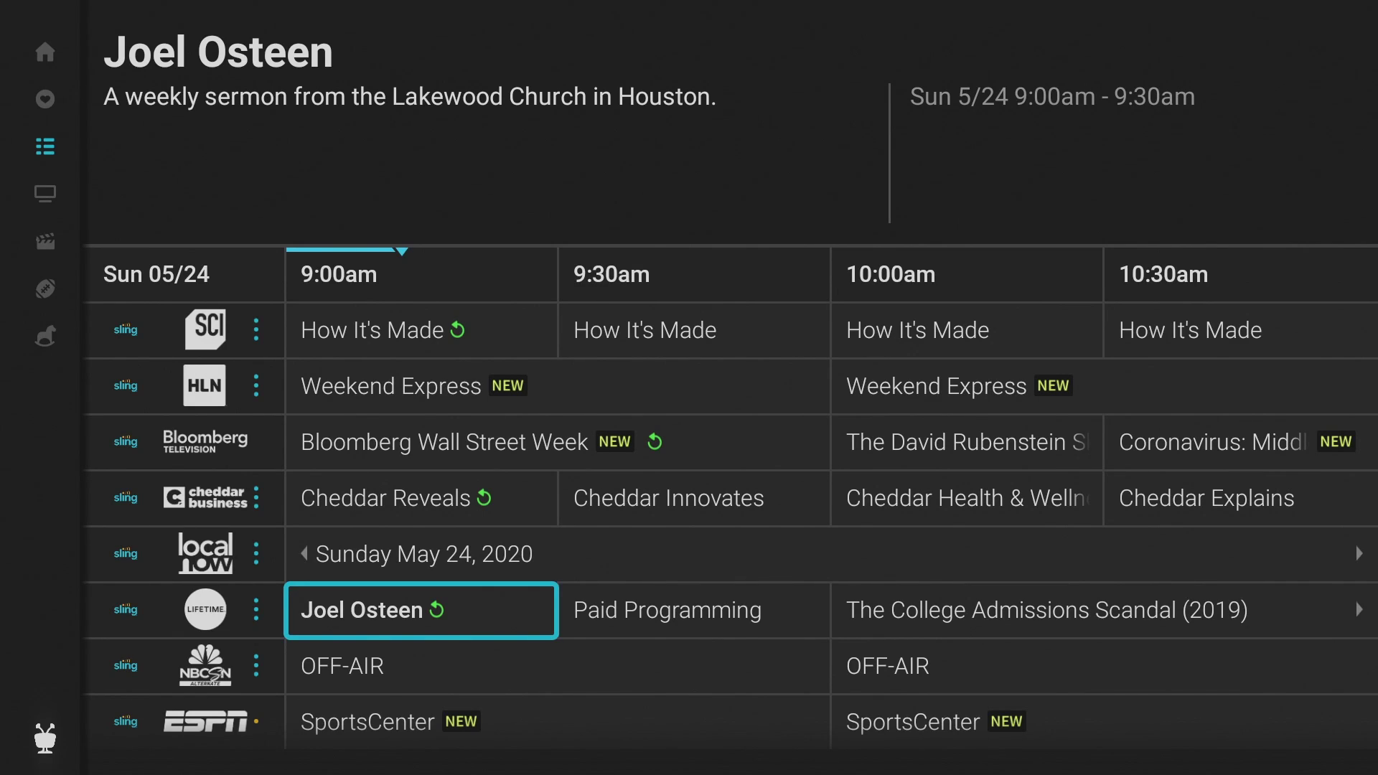
Step: Move down the Sling channel listings toward Sling Sneak Peek, then make two on-screen clicks
key(Down)
key(Down)
key(Down)
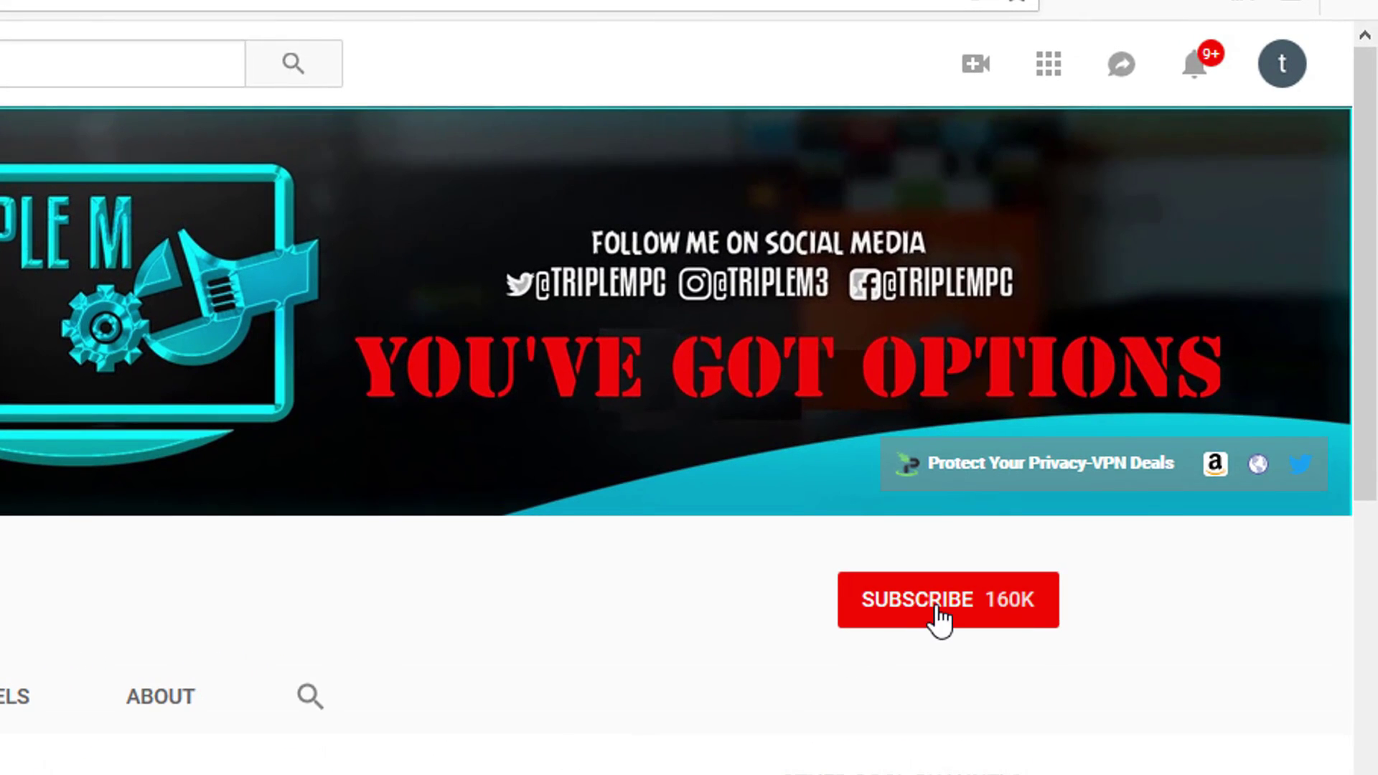
click(939, 618)
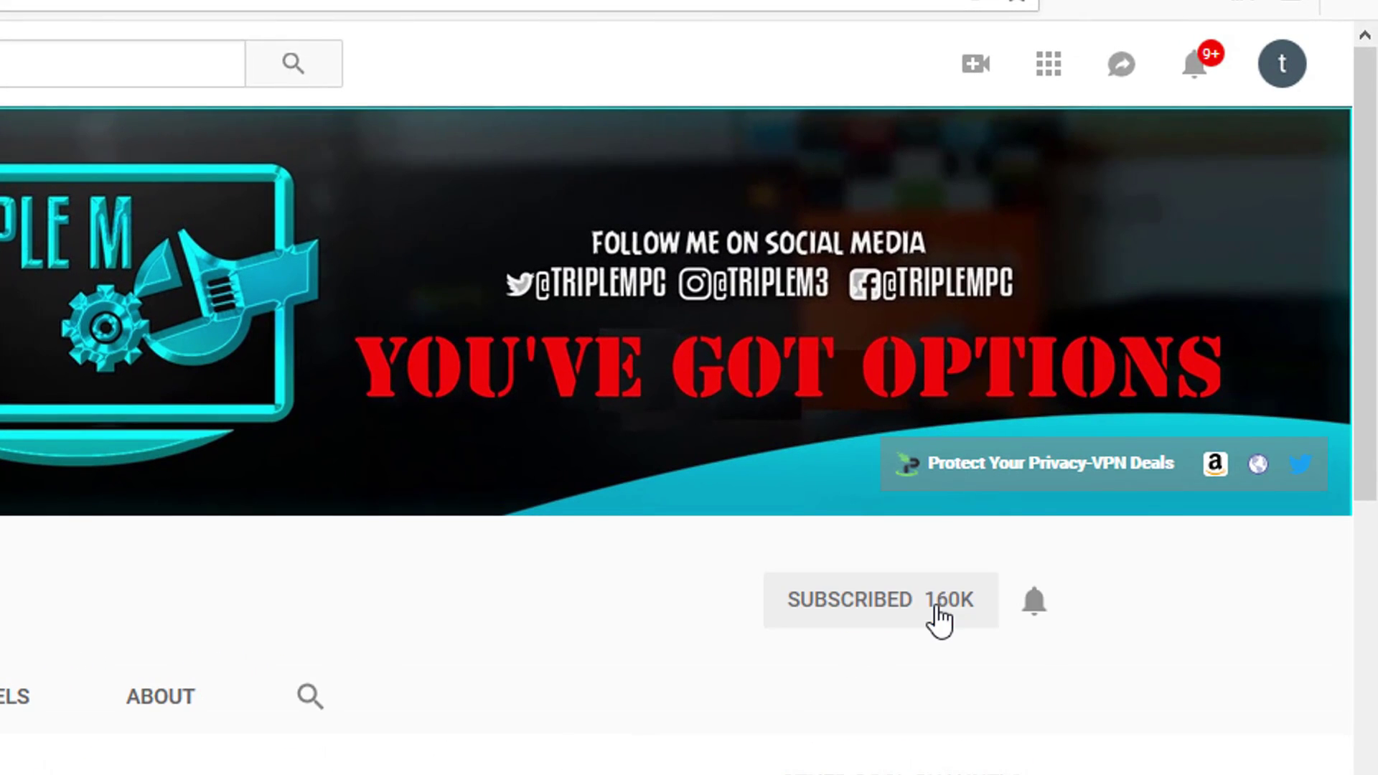
click(1036, 623)
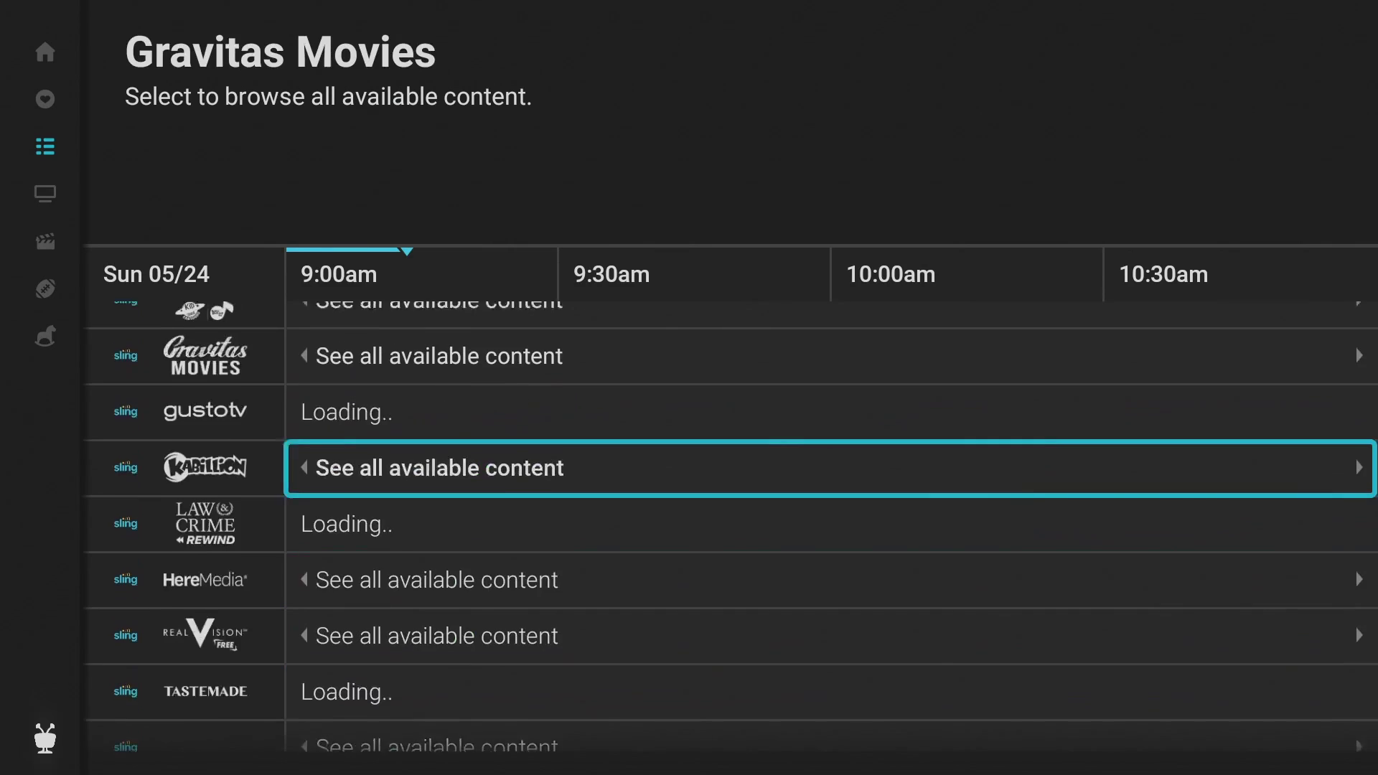
Step: Browse the TiVo listings from Shark Week up to Unsolved Mysteries and back to Real Chance of Love
key(Down)
key(Down)
key(Down)
key(Down)
key(Down)
key(Down)
key(Down)
key(Down)
key(Down)
key(Down)
key(Down)
key(Down)
key(Down)
key(Down)
key(Down)
key(Down)
key(Down)
key(Down)
key(Down)
key(Down)
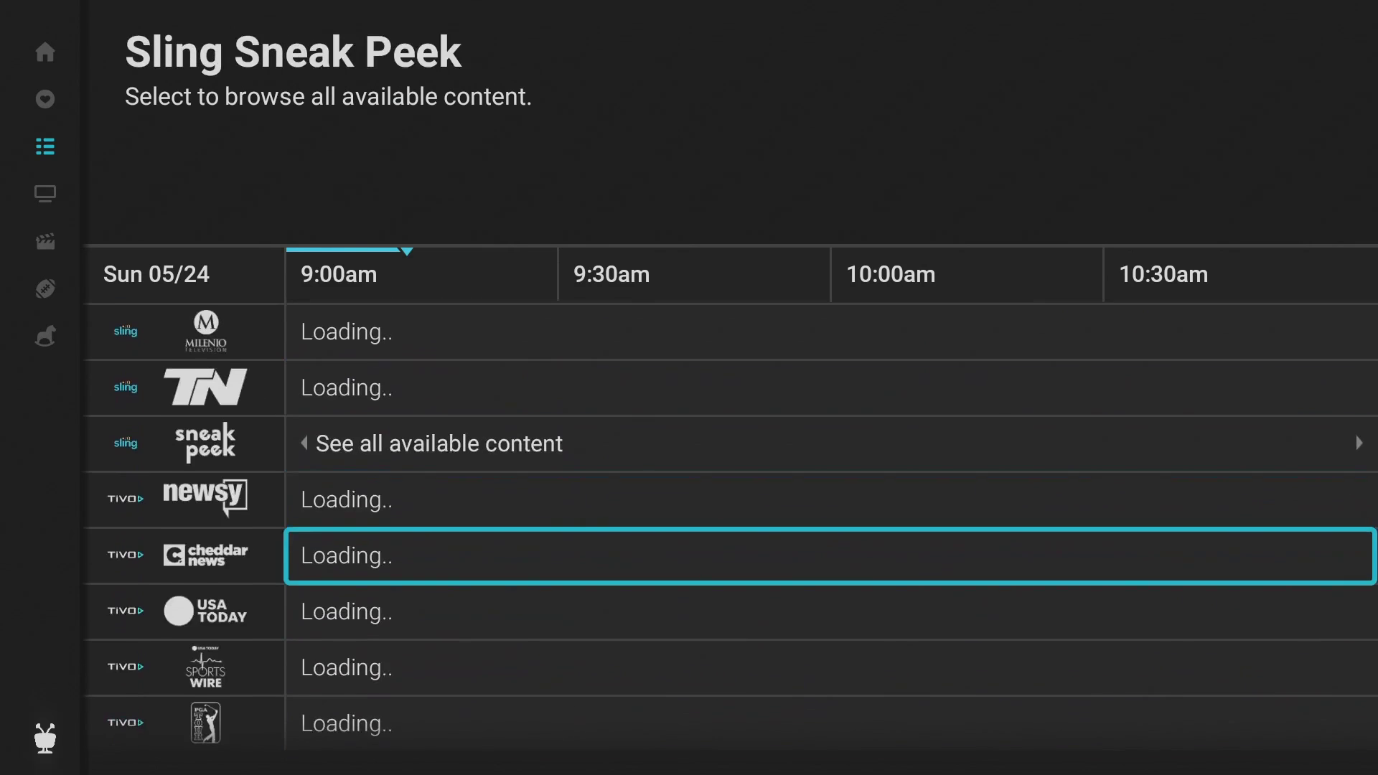
key(Up)
key(Up)
key(Up)
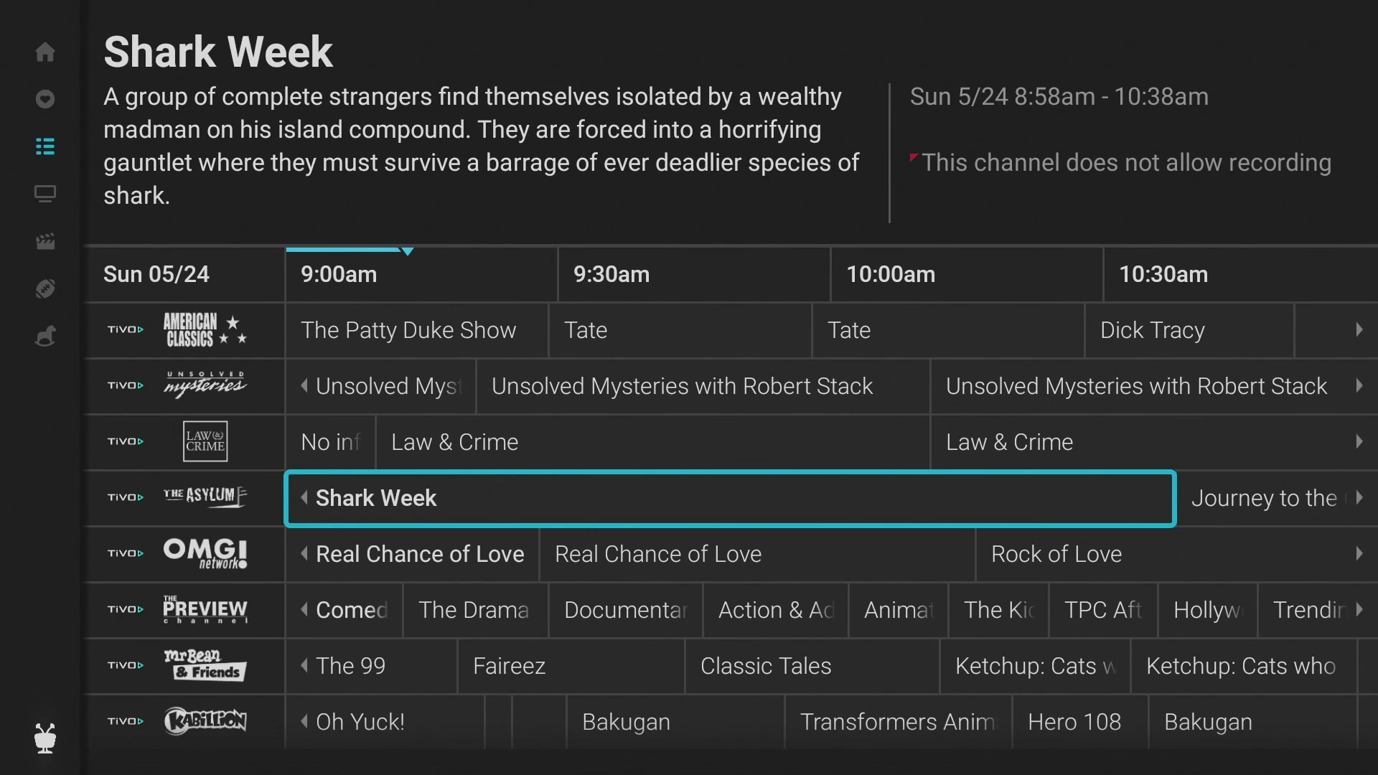
key(Up)
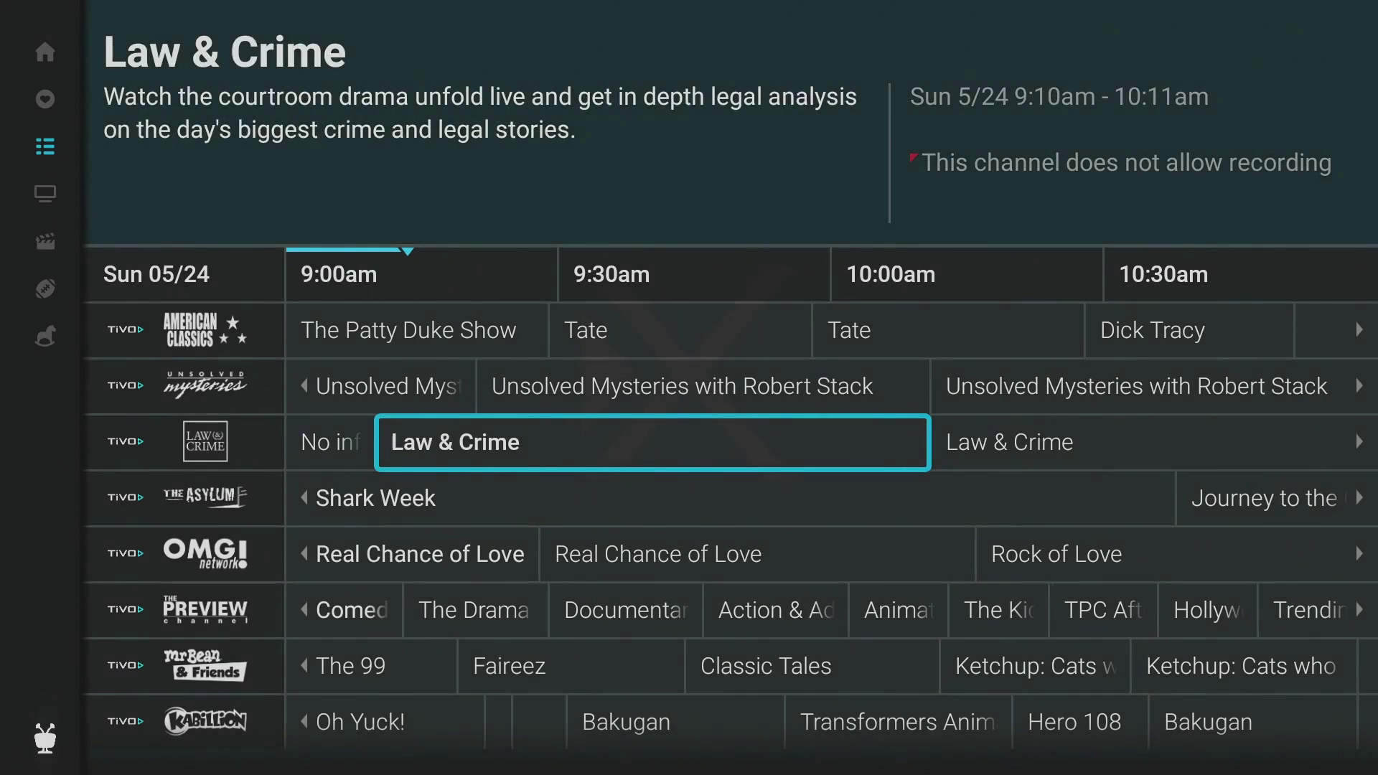
key(Up)
key(Down)
key(Down)
key(Down)
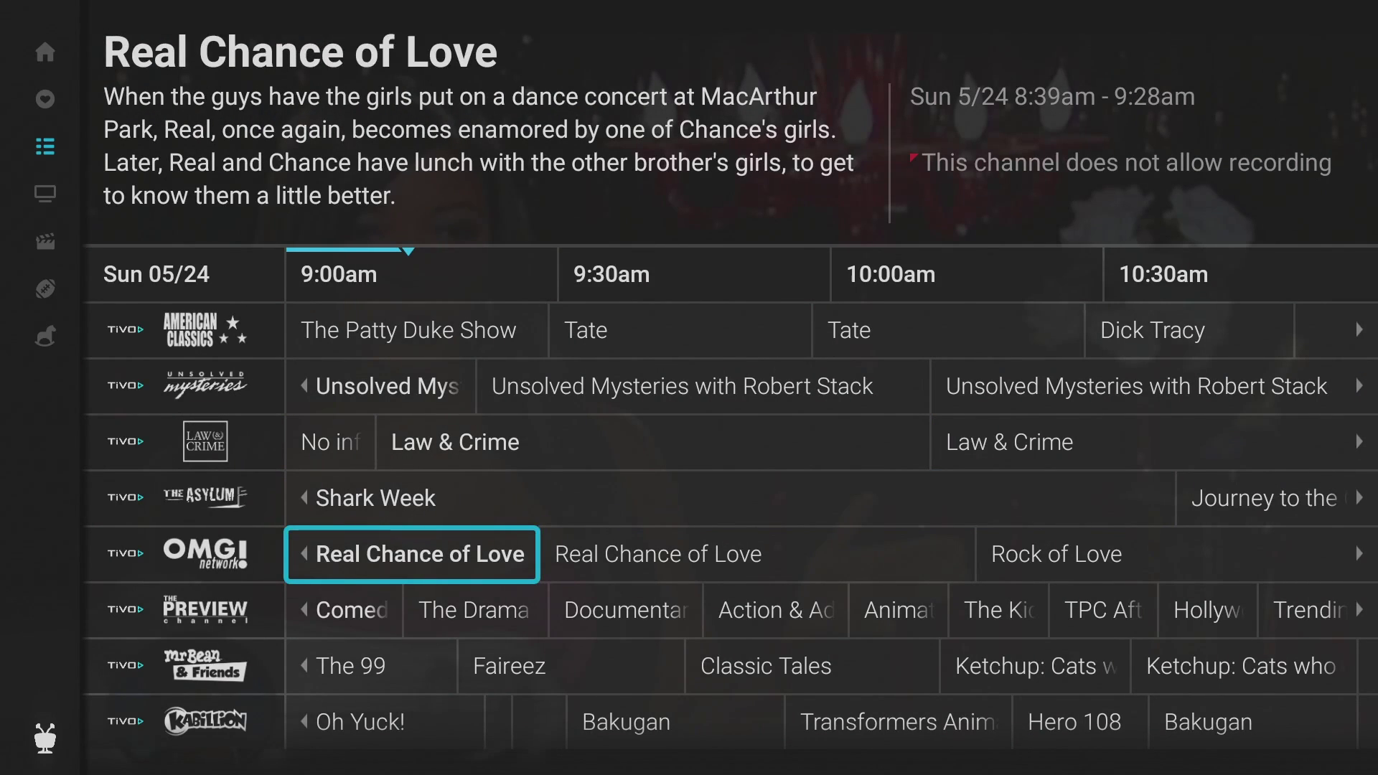
Step: View the May Also Like suggestions, return to the guide, and page back to the Sling channels
key(Down)
key(Down)
key(Down)
key(Down)
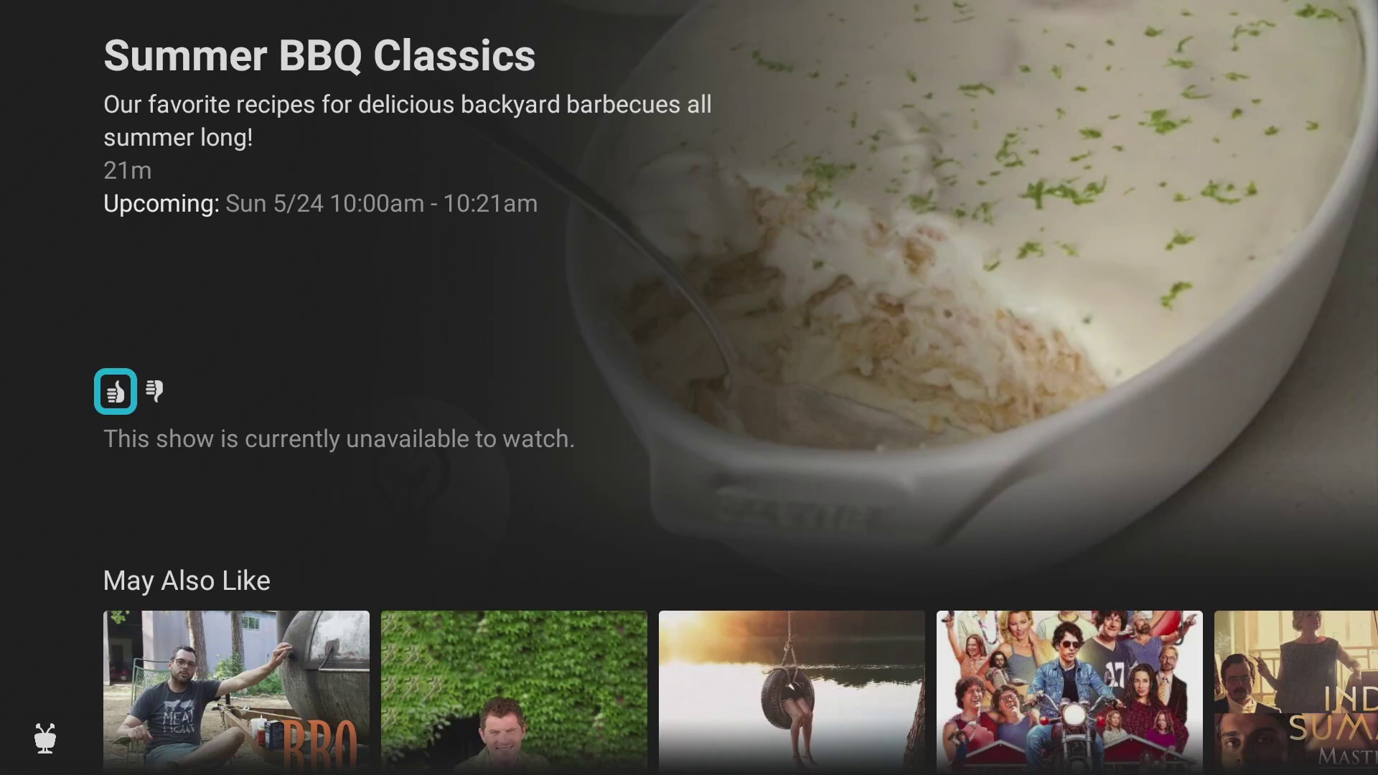
key(Down)
key(Escape)
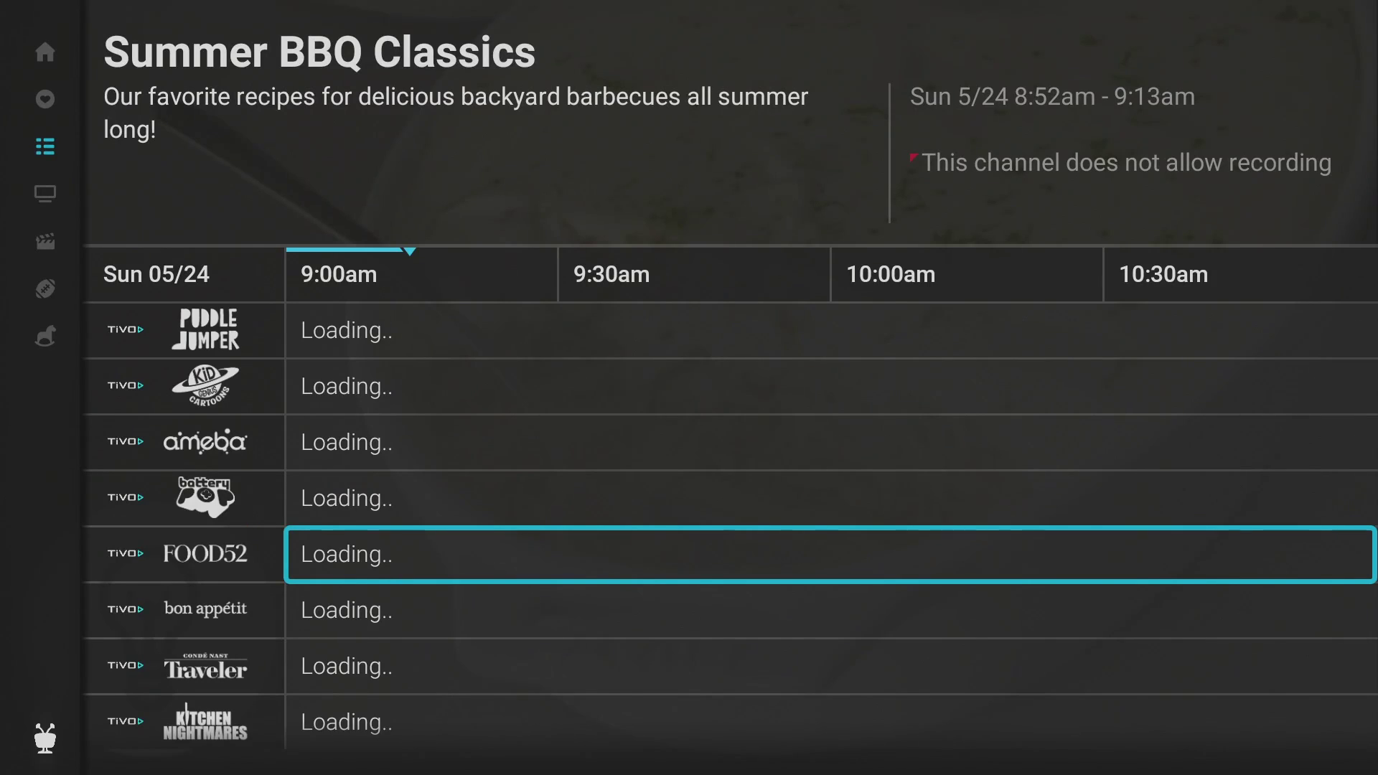
key(Down)
key(Down)
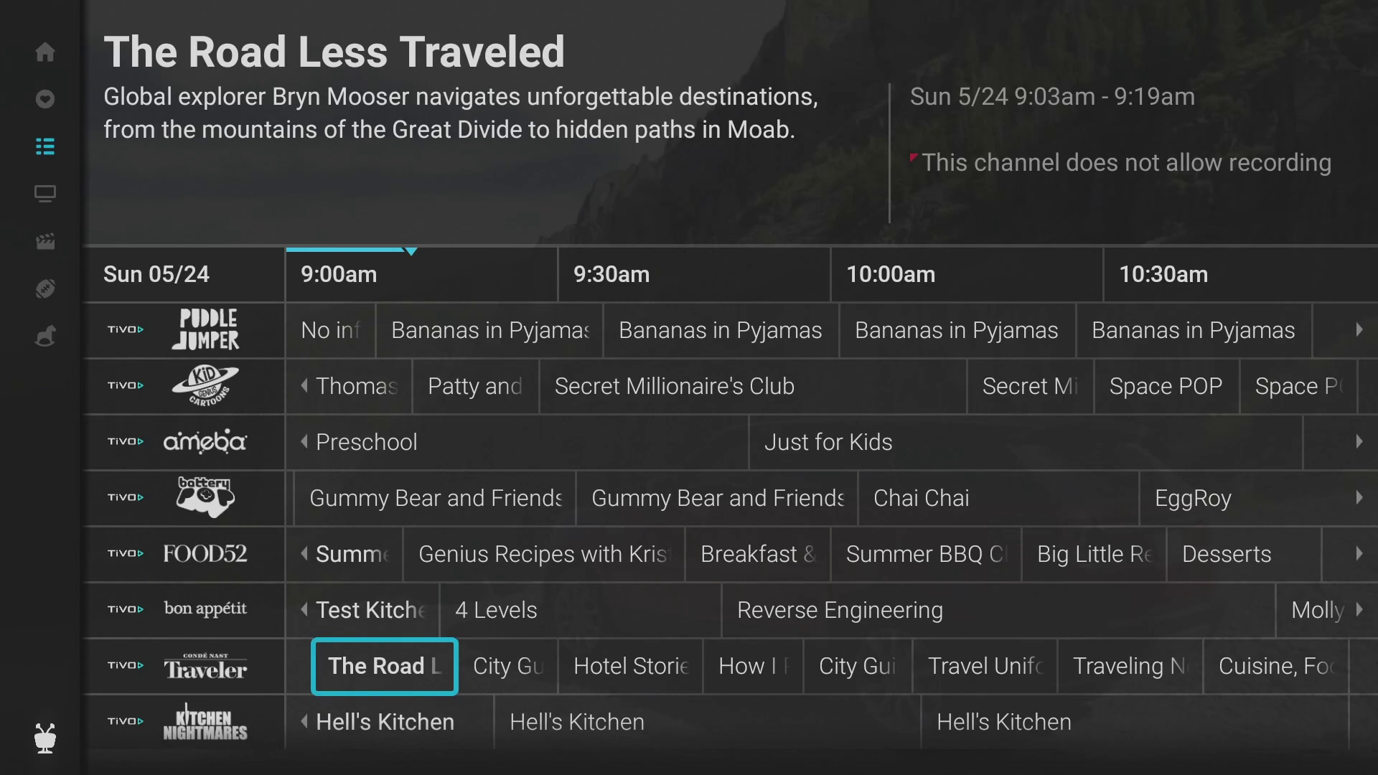
key(Page_Down)
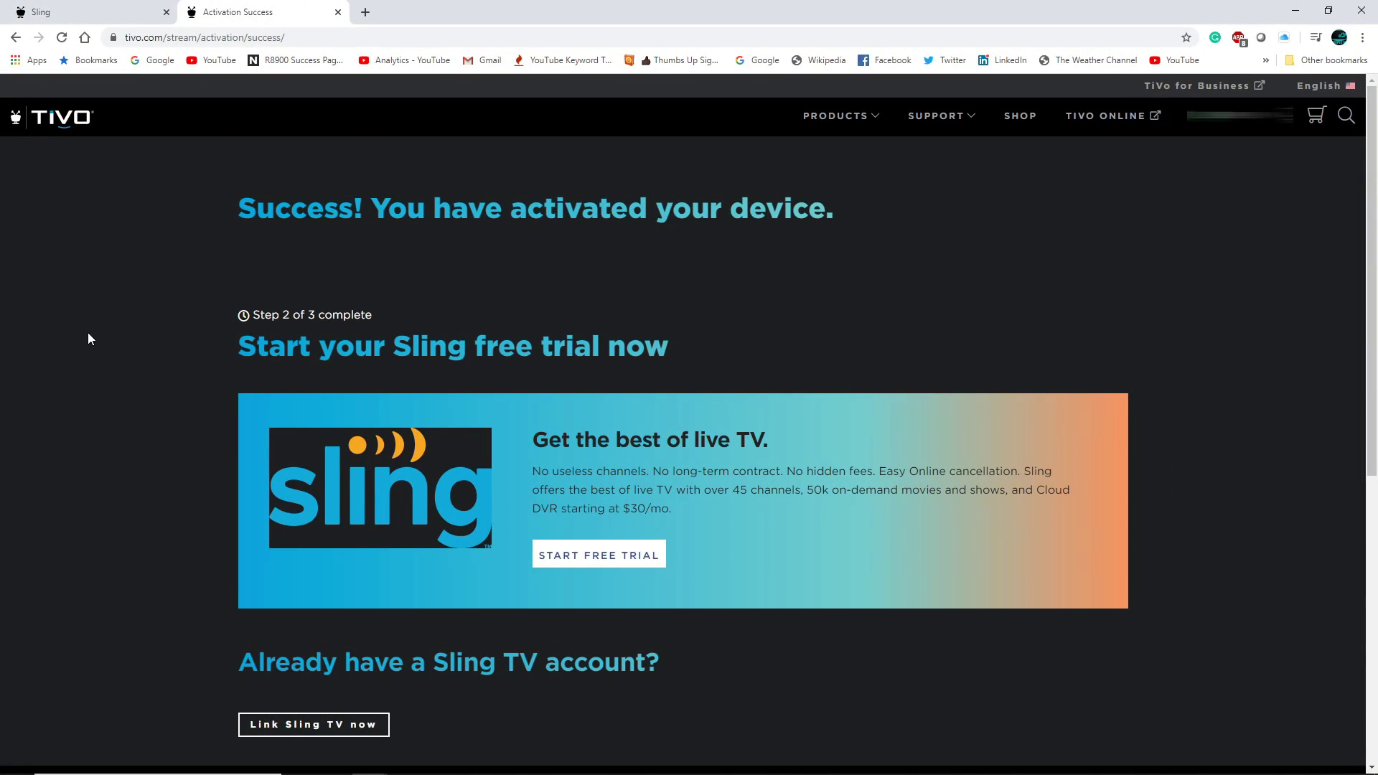
Step: Go full screen, scroll down, and agree to link the existing Sling TV account with TiVo
key(F11)
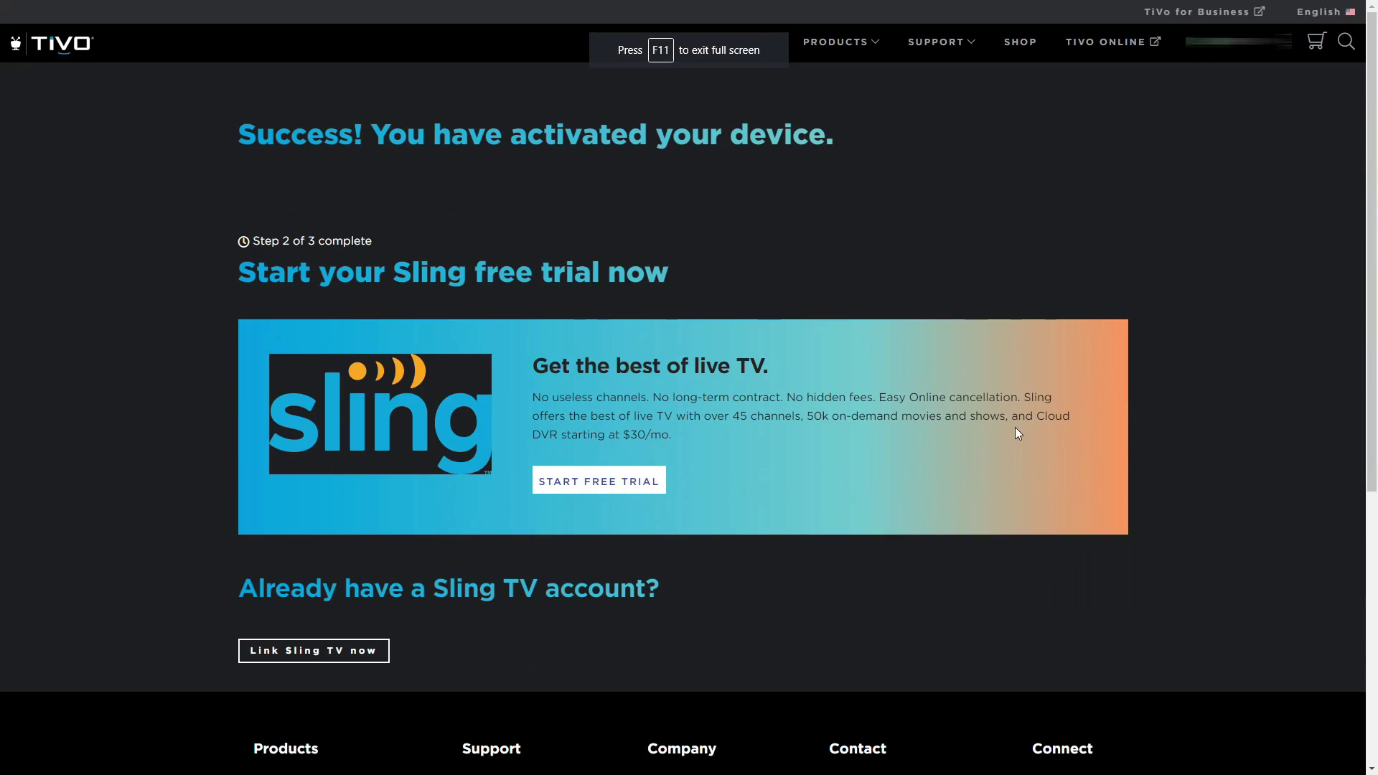
scroll(189, 325, down, 1)
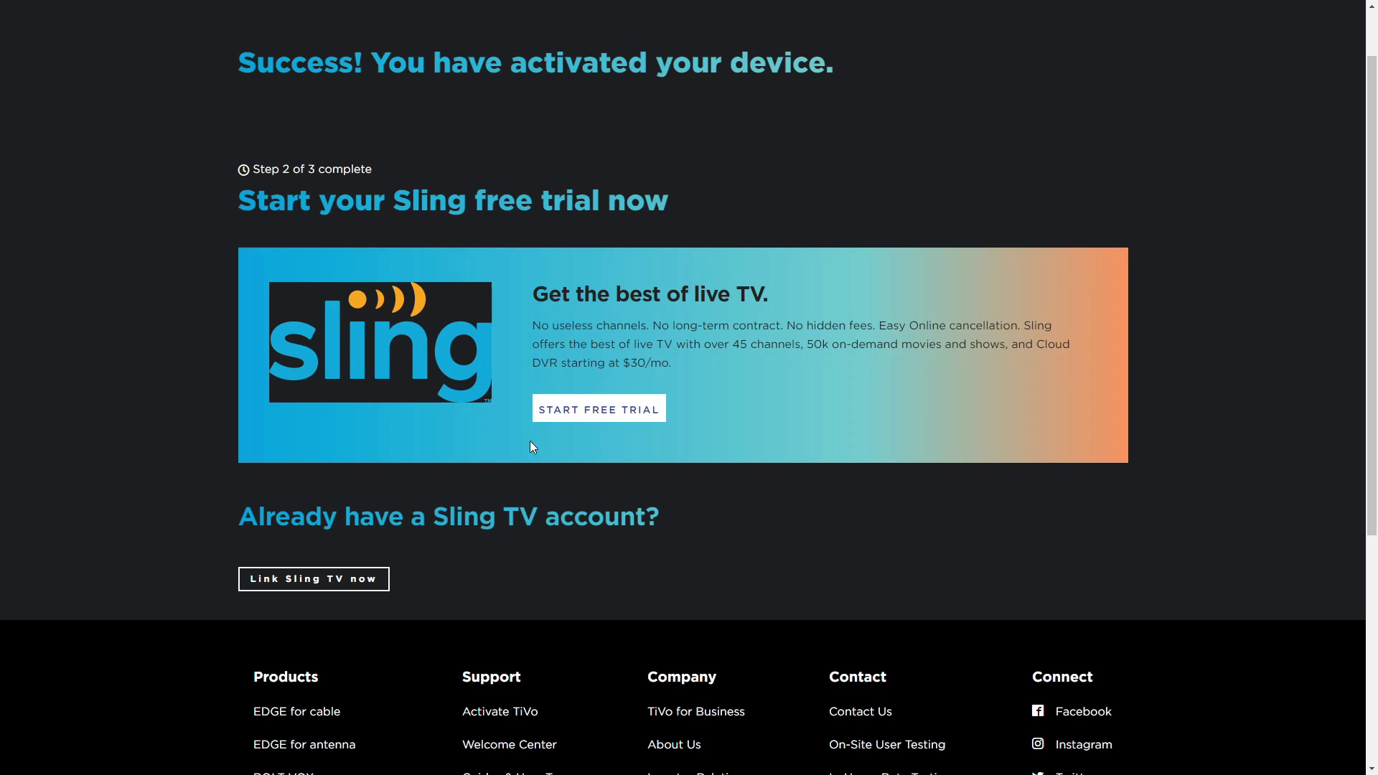
scroll(446, 471, down, 2)
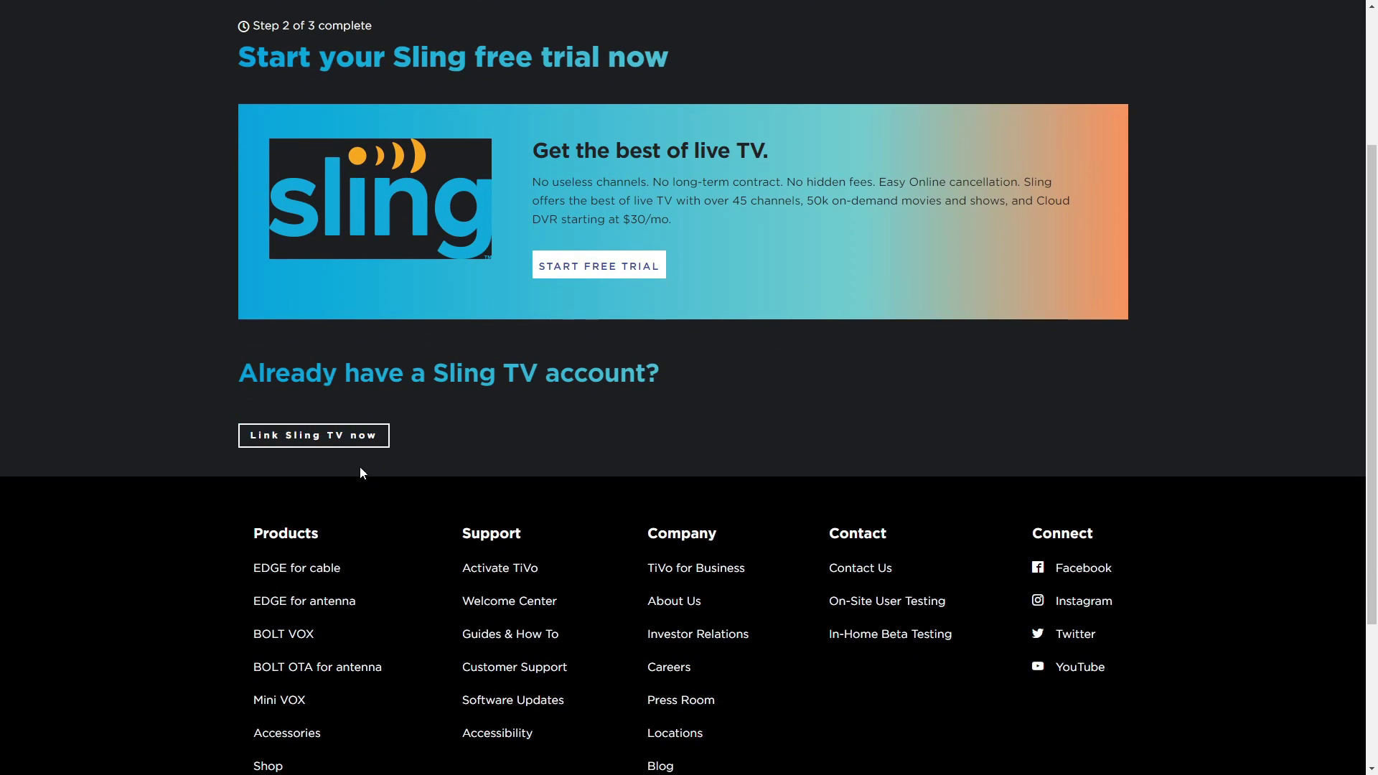
click(326, 440)
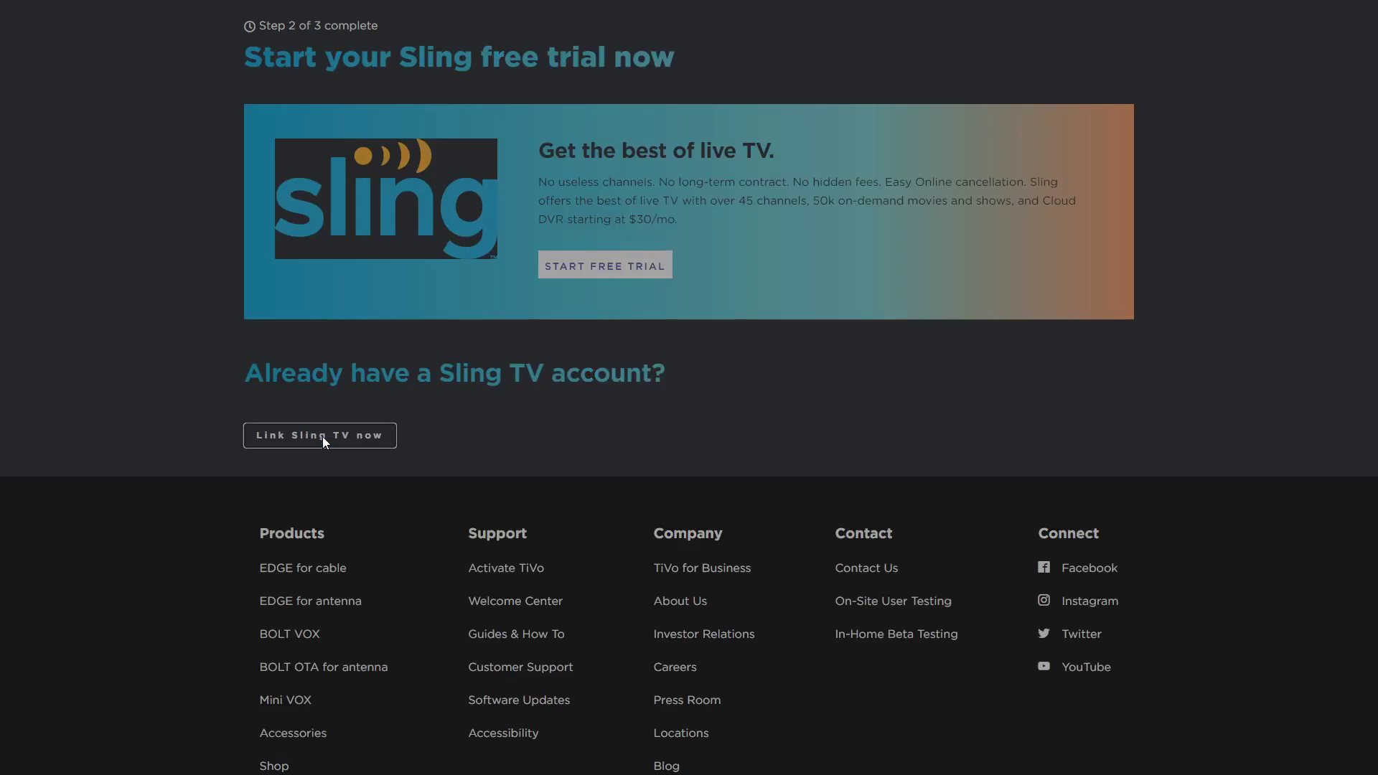
key(Return)
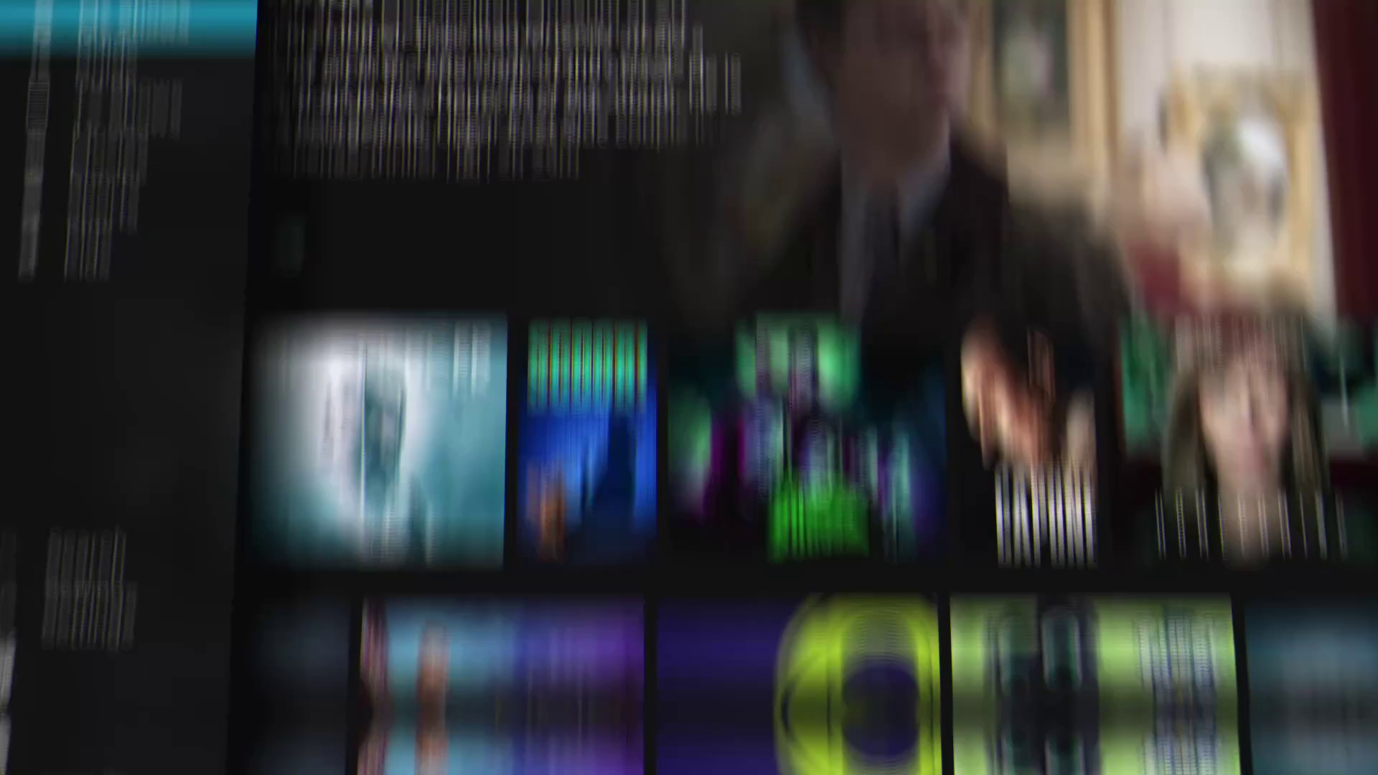
Step: Go to Settings and open the My Streaming Services list
key(Down)
key(Down)
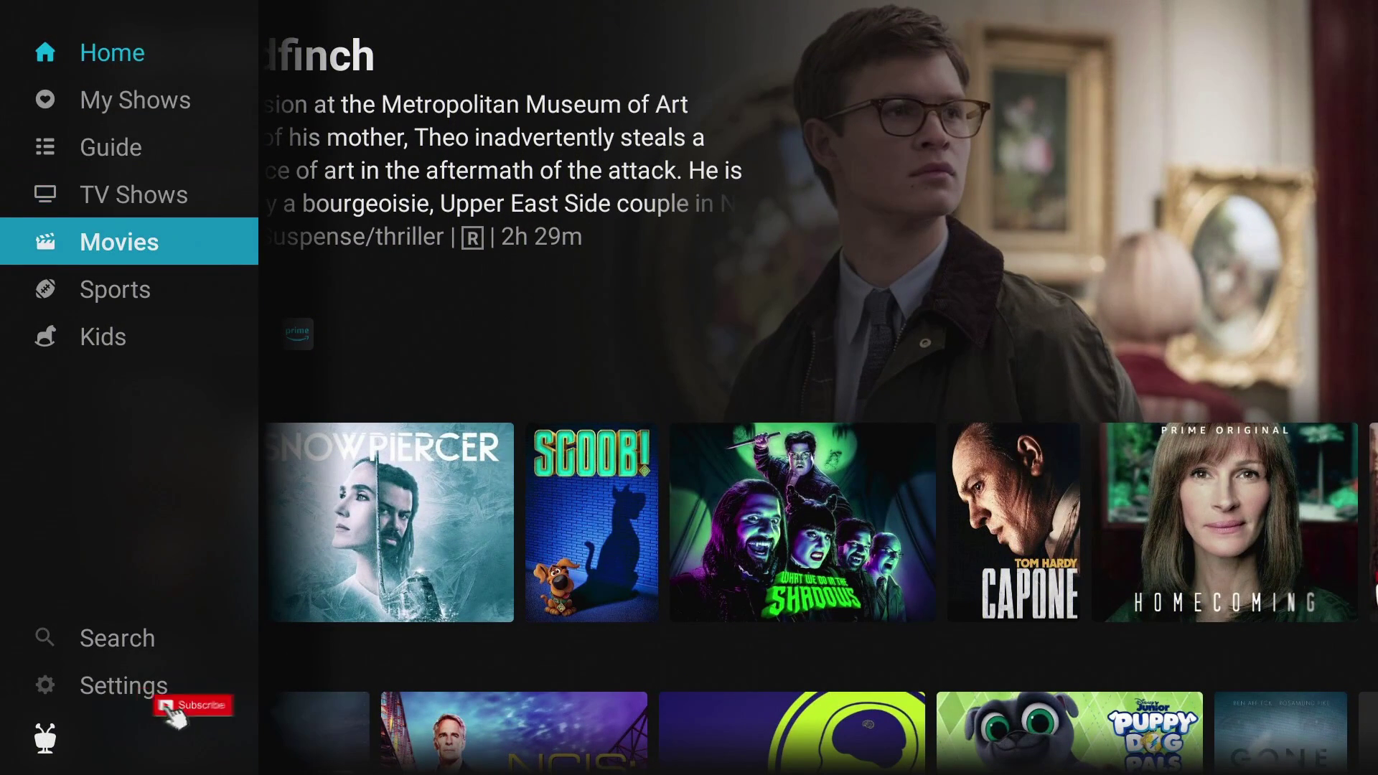
key(Down)
key(Down)
key(Down)
key(Down)
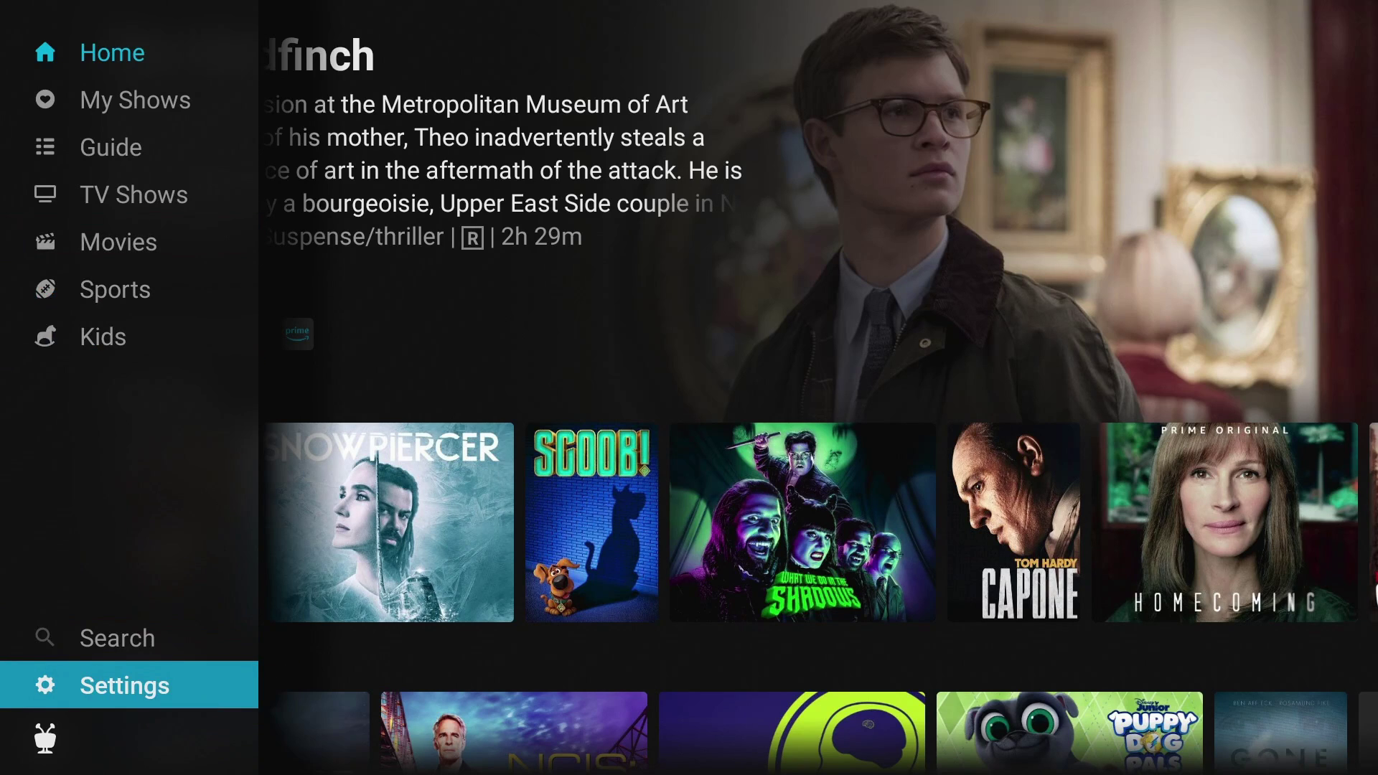
key(Return)
key(Down)
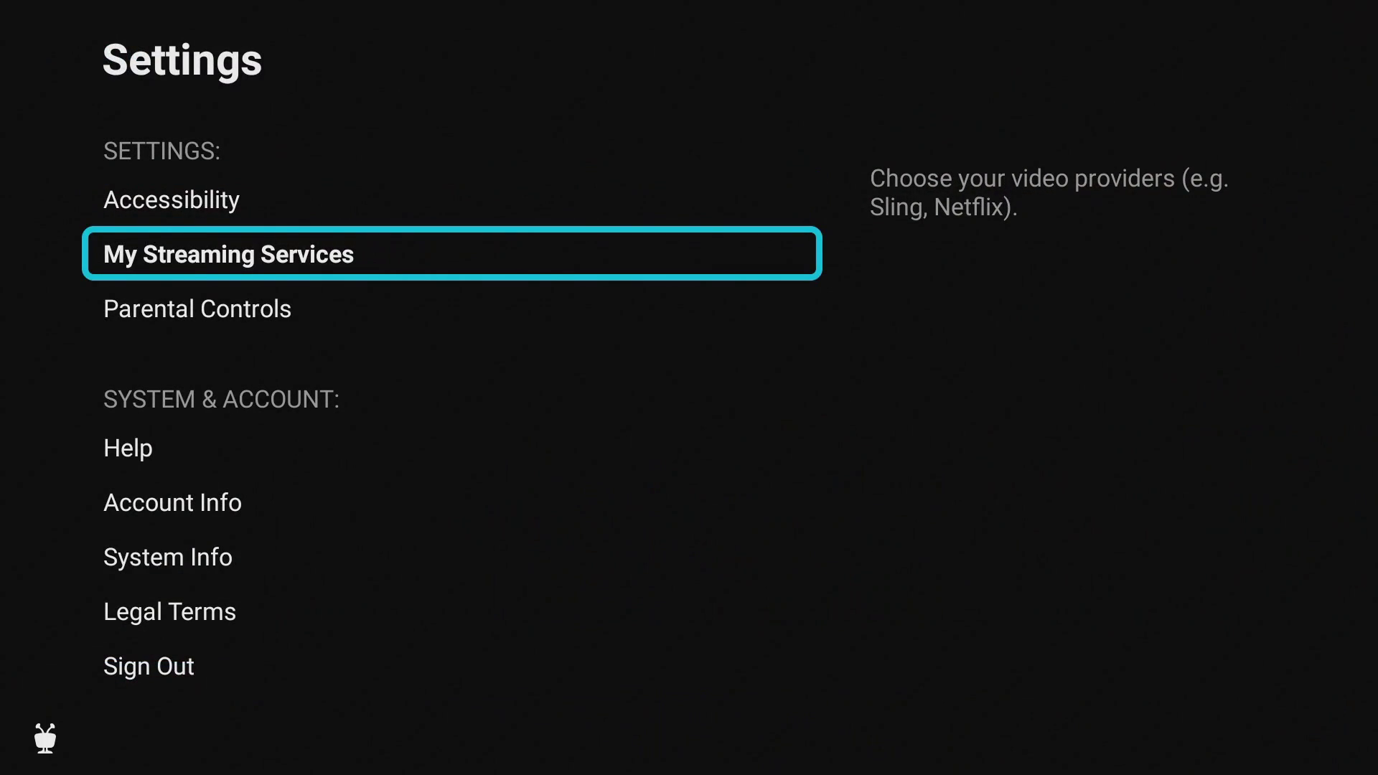
key(Return)
Step: Review the Netflix, Sling and Hulu provider entries in the streaming services list
key(Down)
key(Up)
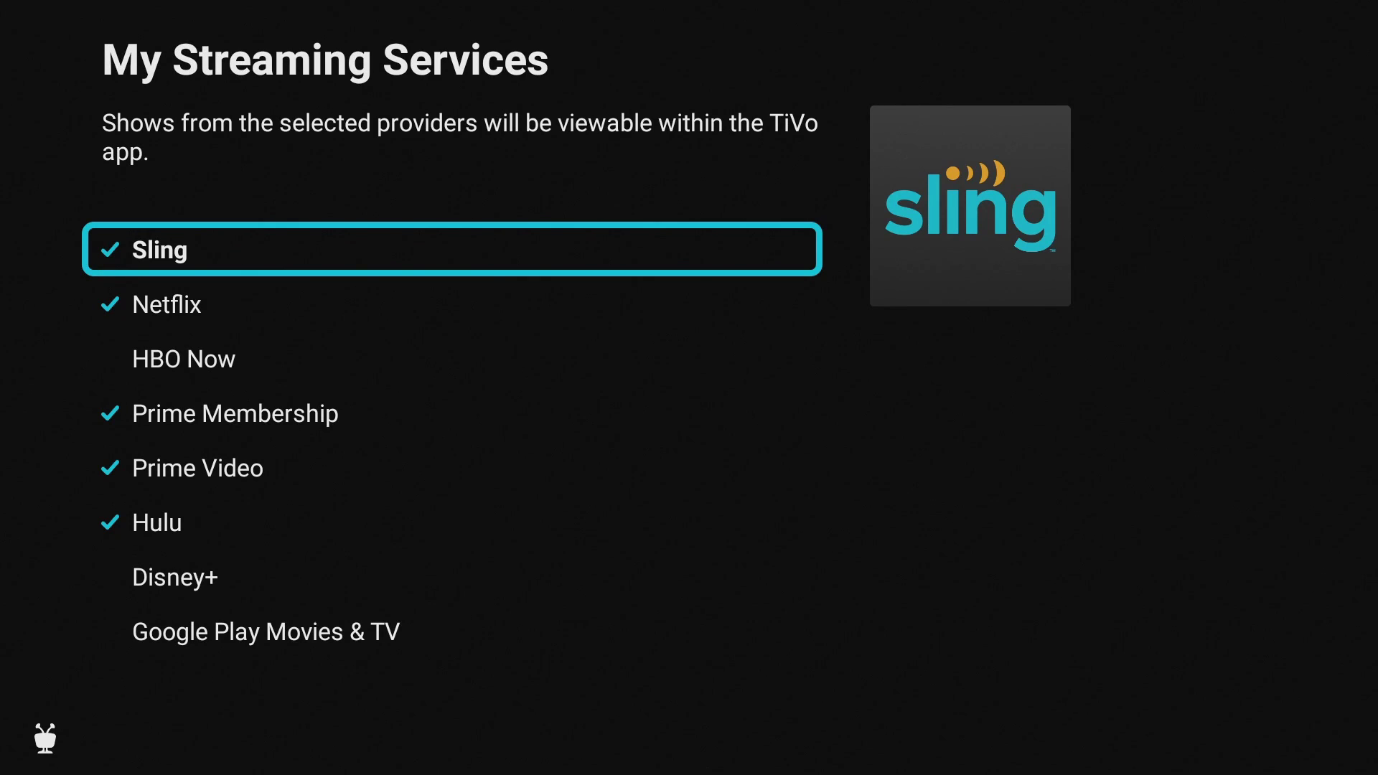
key(Down)
key(Down)
key(Down)
key(Down)
key(Down)
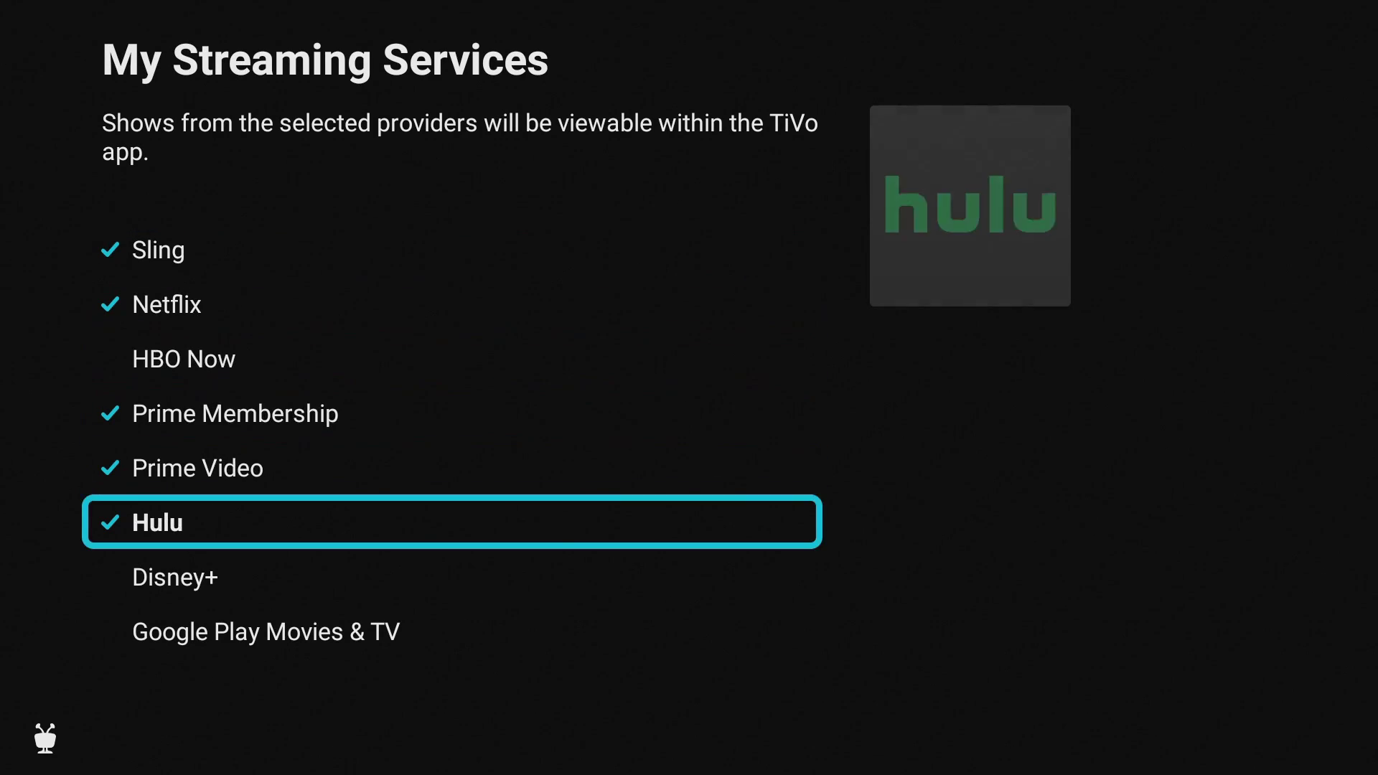
key(Up)
key(Up)
key(Up)
Step: Return to the guide and page down past Gone Girl (2014) through the Sling channels
key(Escape)
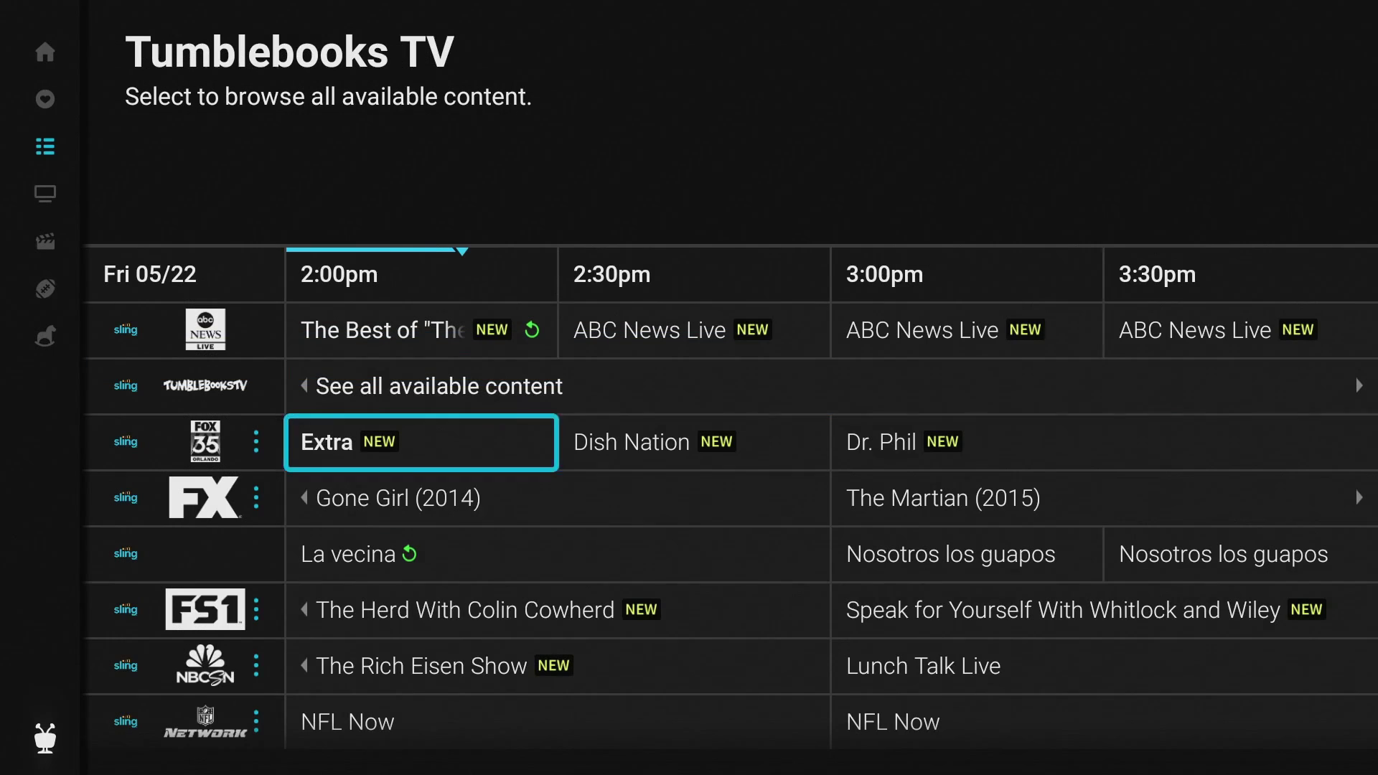
key(Down)
key(Page_Down)
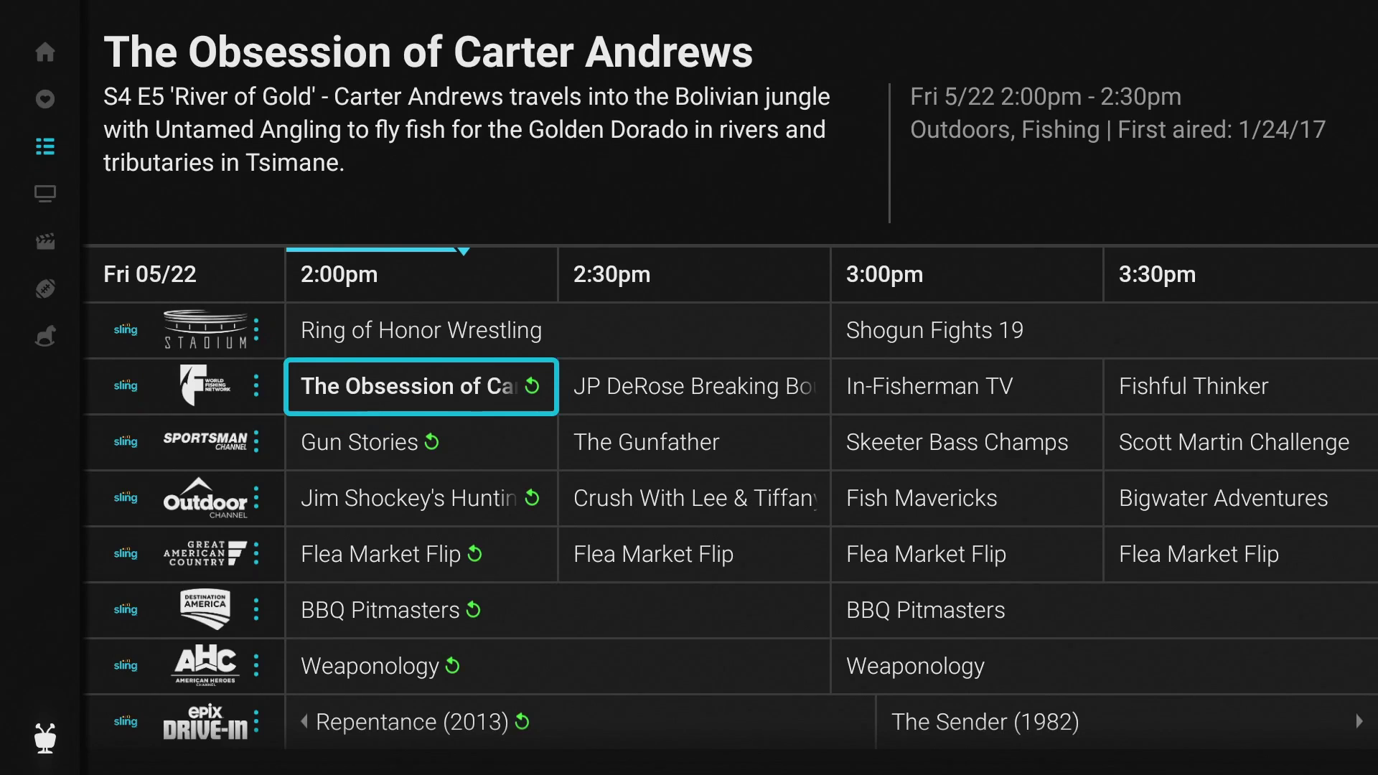
Step: Visit the Android TV home's channel rows and reopen the guide from the TiVo Stream row
key(Home)
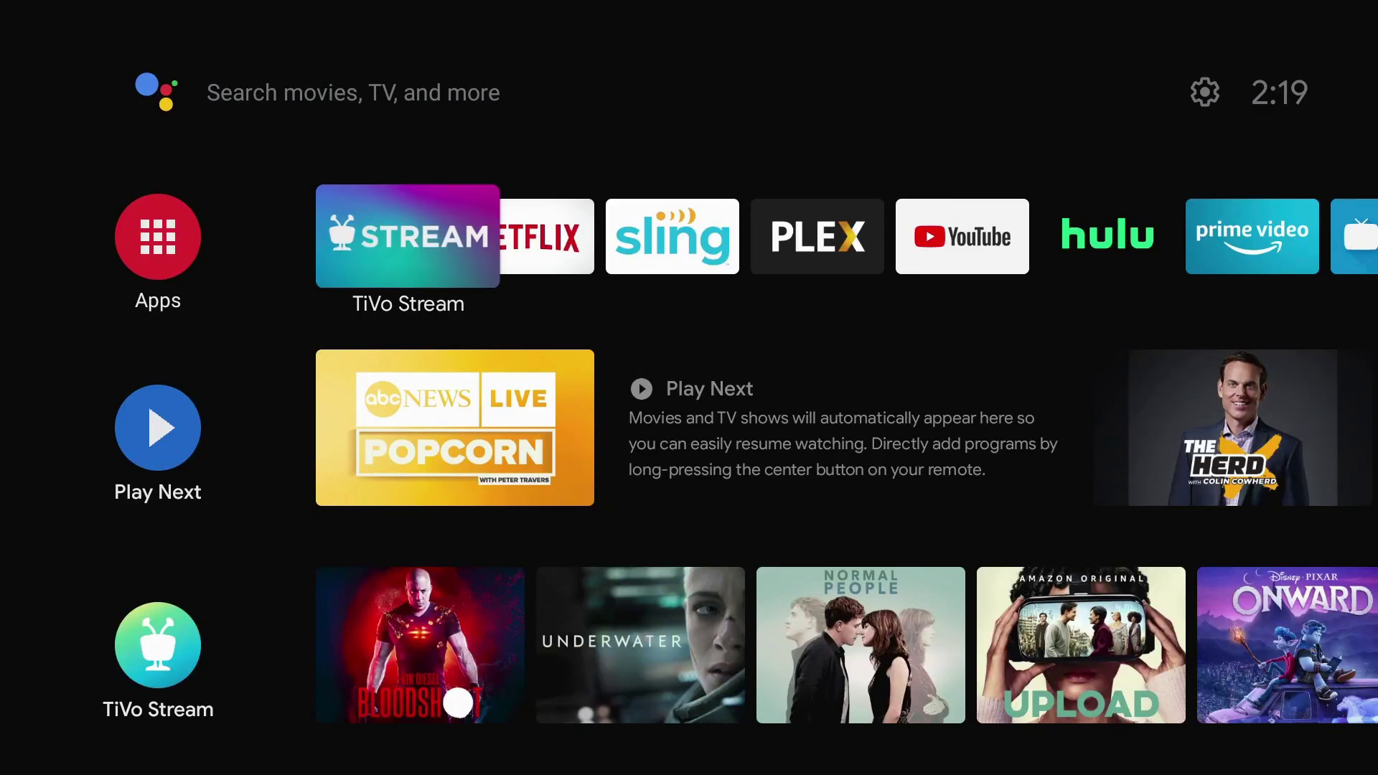
key(Left)
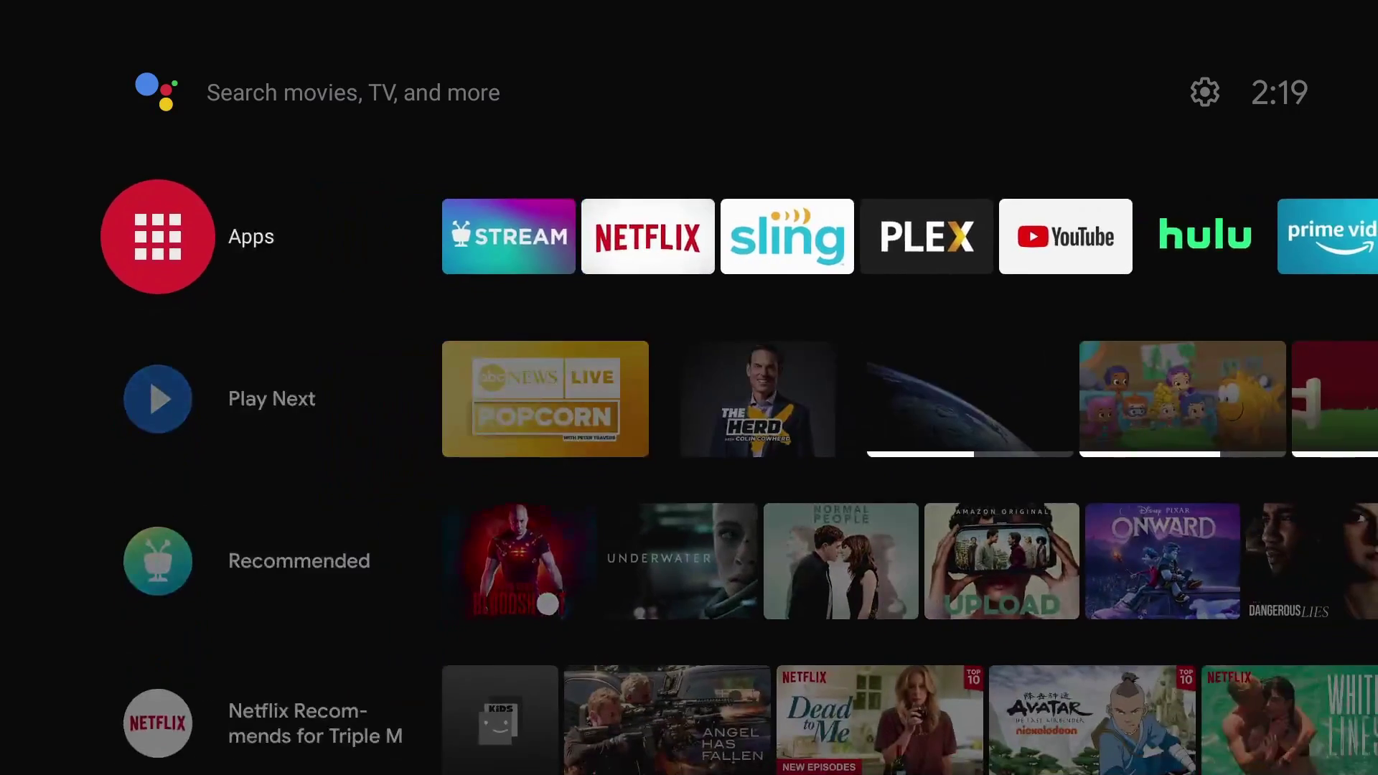
key(Down)
key(Down)
key(Down)
key(Up)
key(Return)
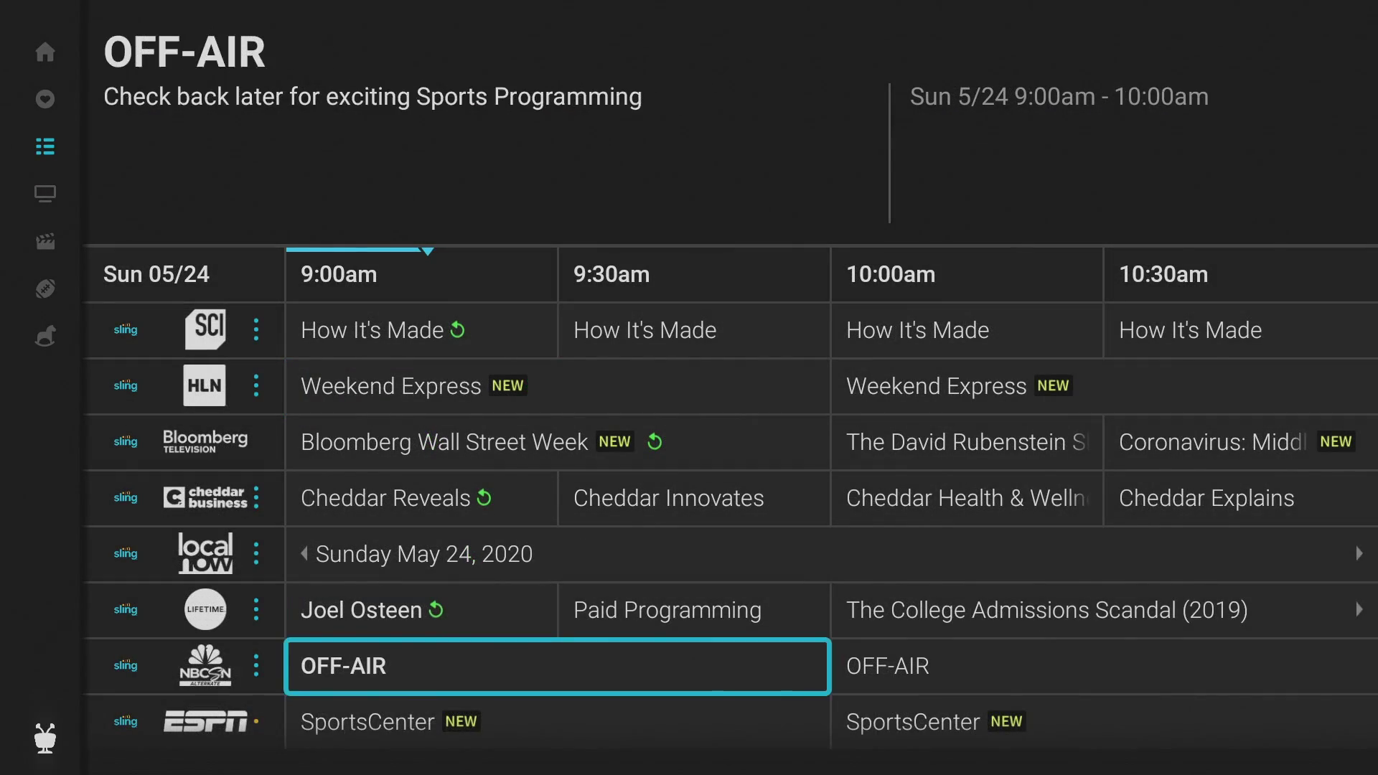
Step: Move past the OFF-AIR and Joel Osteen listings and launch Teen Titans Go! on Cartoon Network
key(Down)
key(Up)
key(Up)
key(Up)
key(Up)
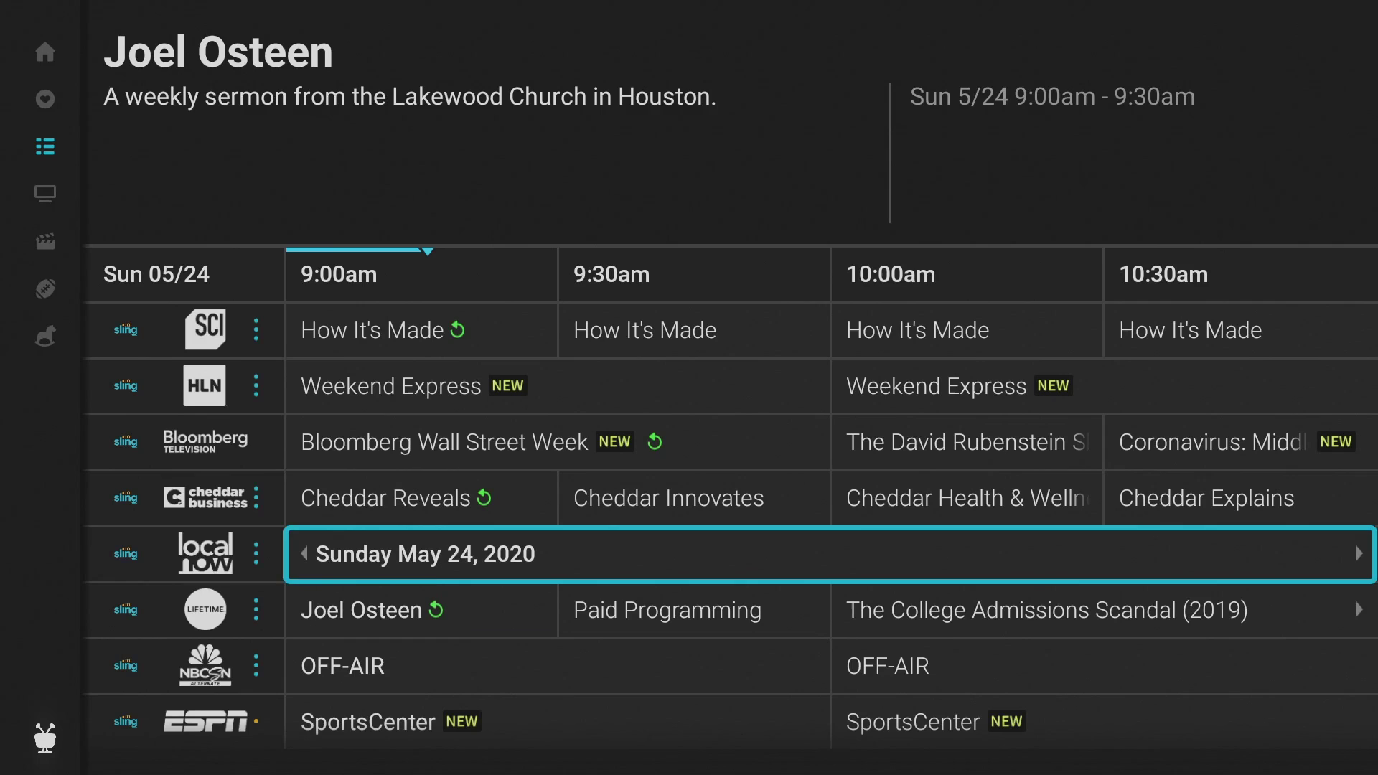
key(Up)
key(Up)
key(Up)
key(Up)
key(Up)
key(Up)
key(Up)
key(Up)
key(Up)
key(Up)
key(Up)
key(Up)
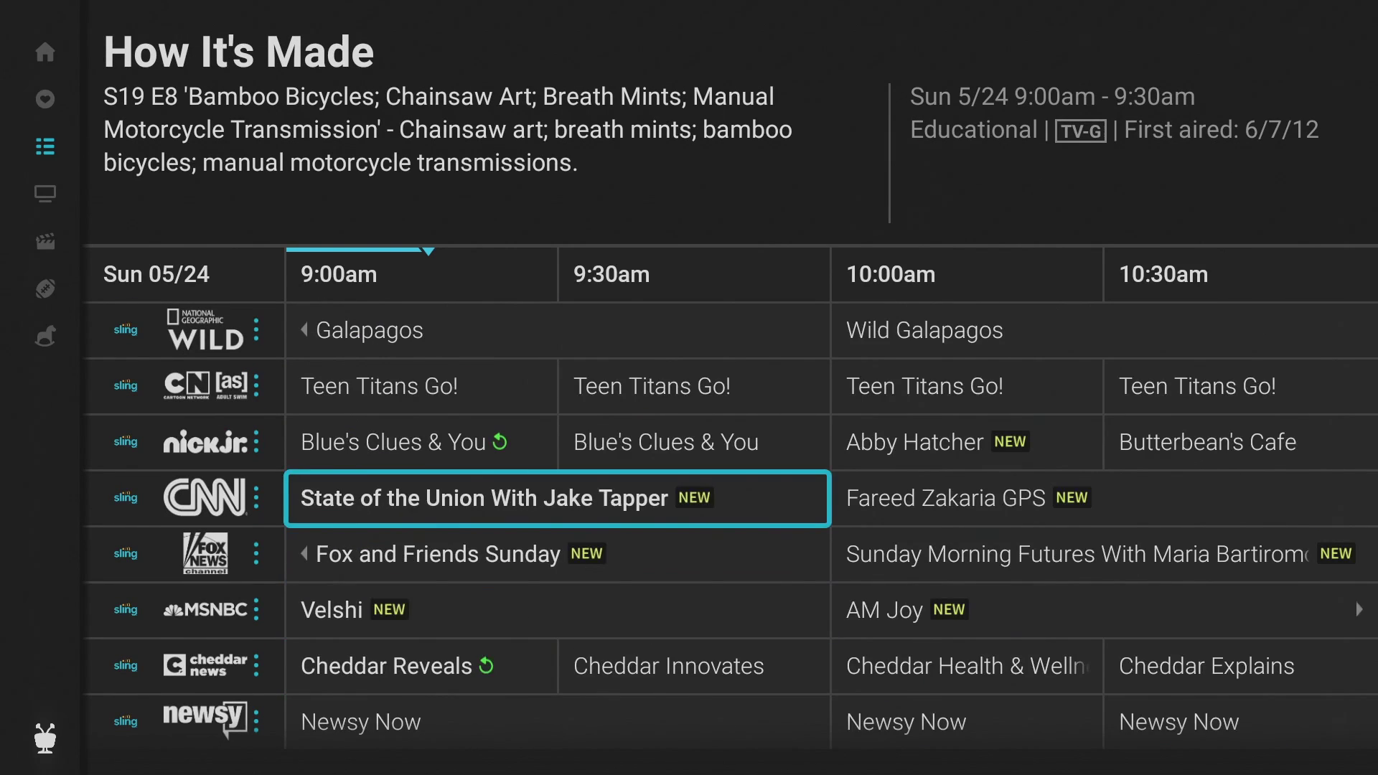
key(Down)
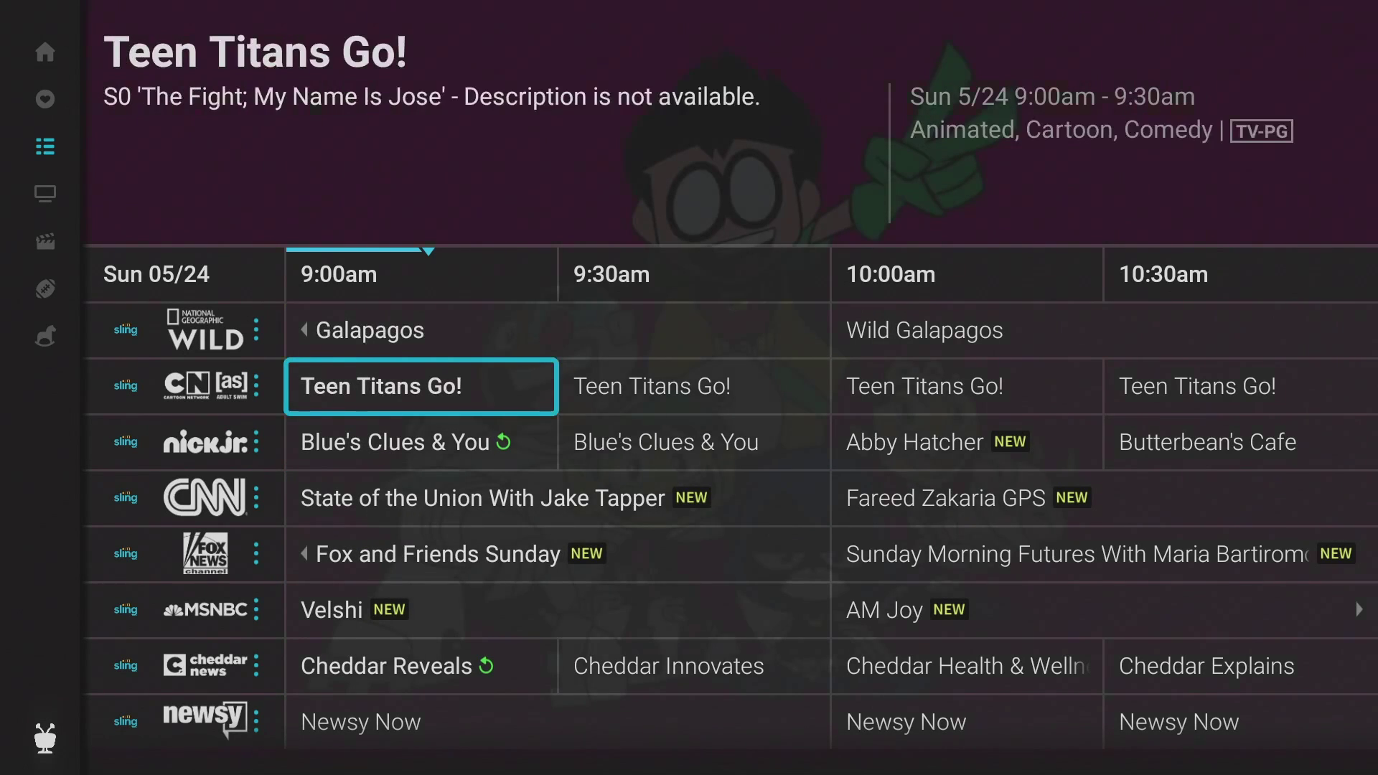
key(Return)
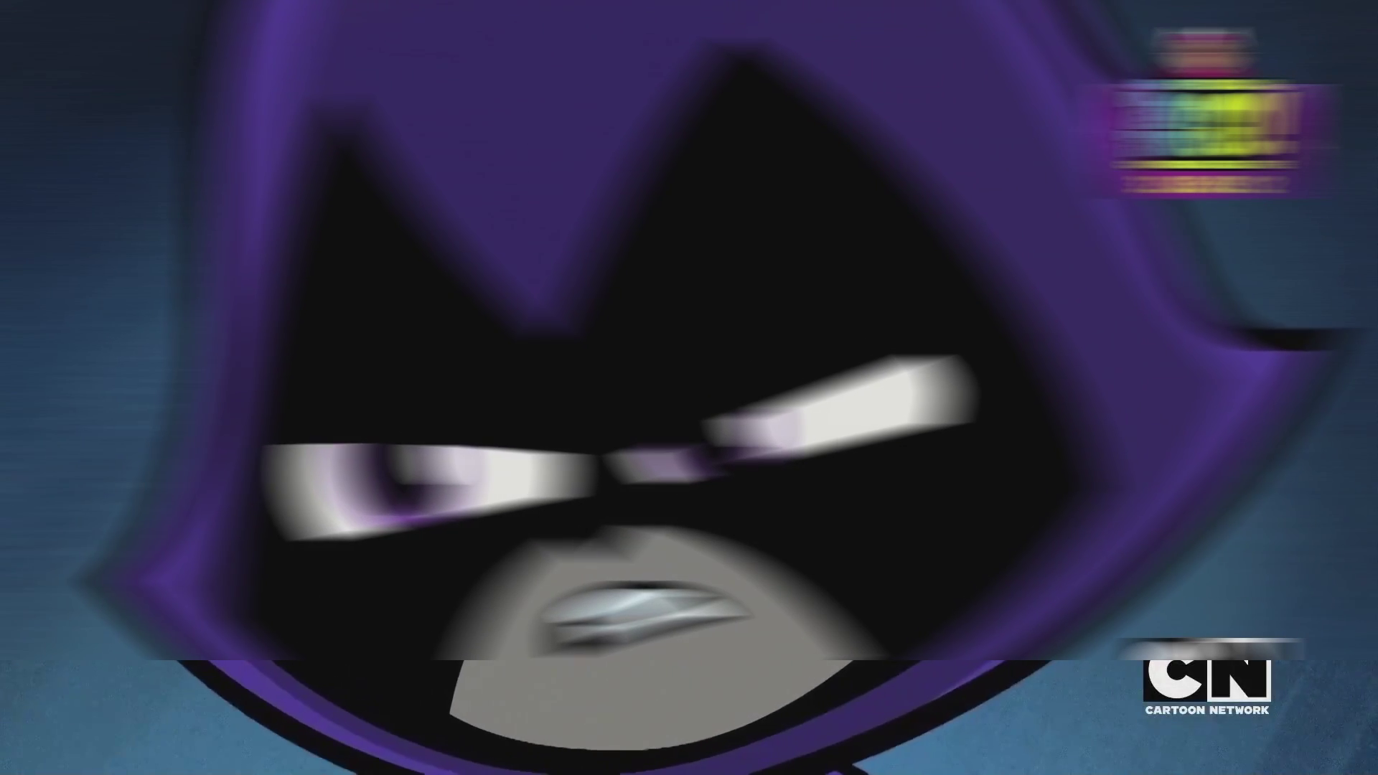
key(Escape)
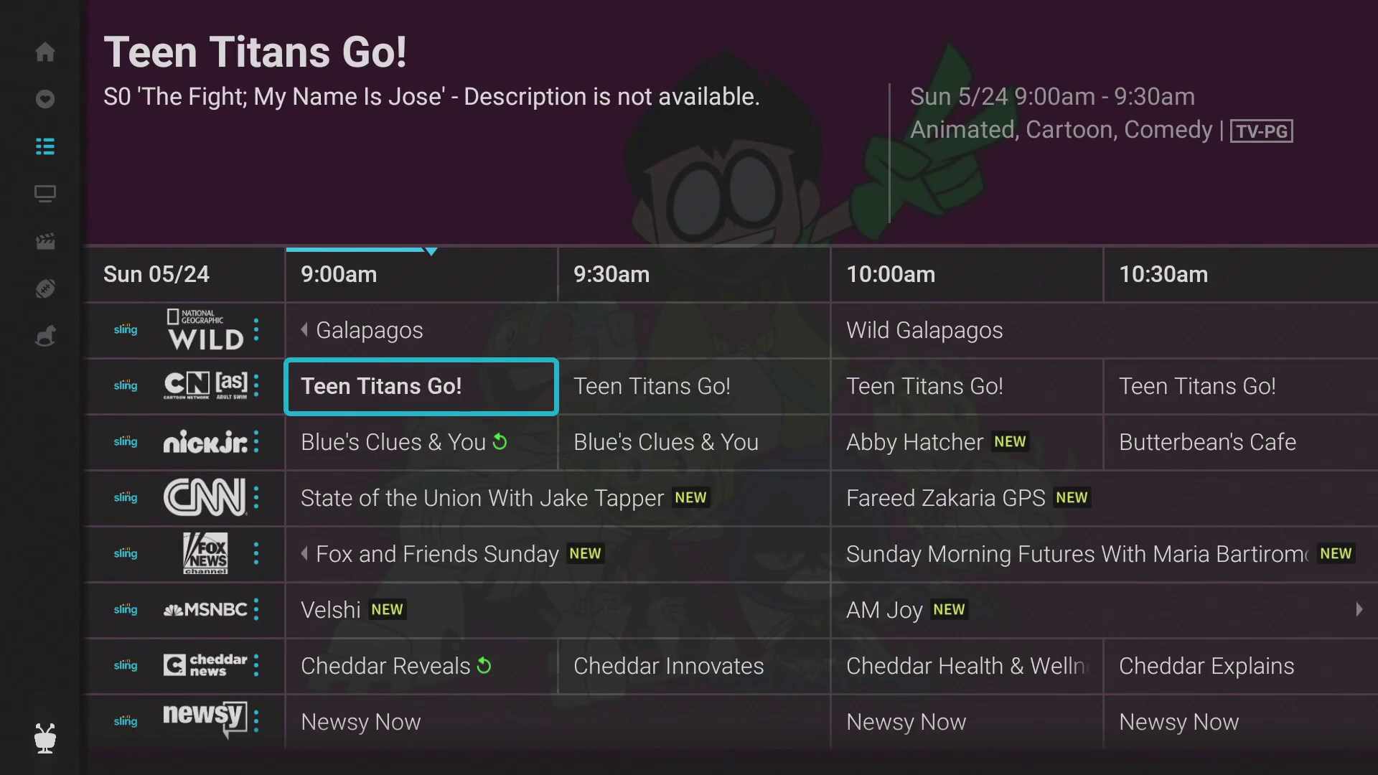
key(Return)
key(Down)
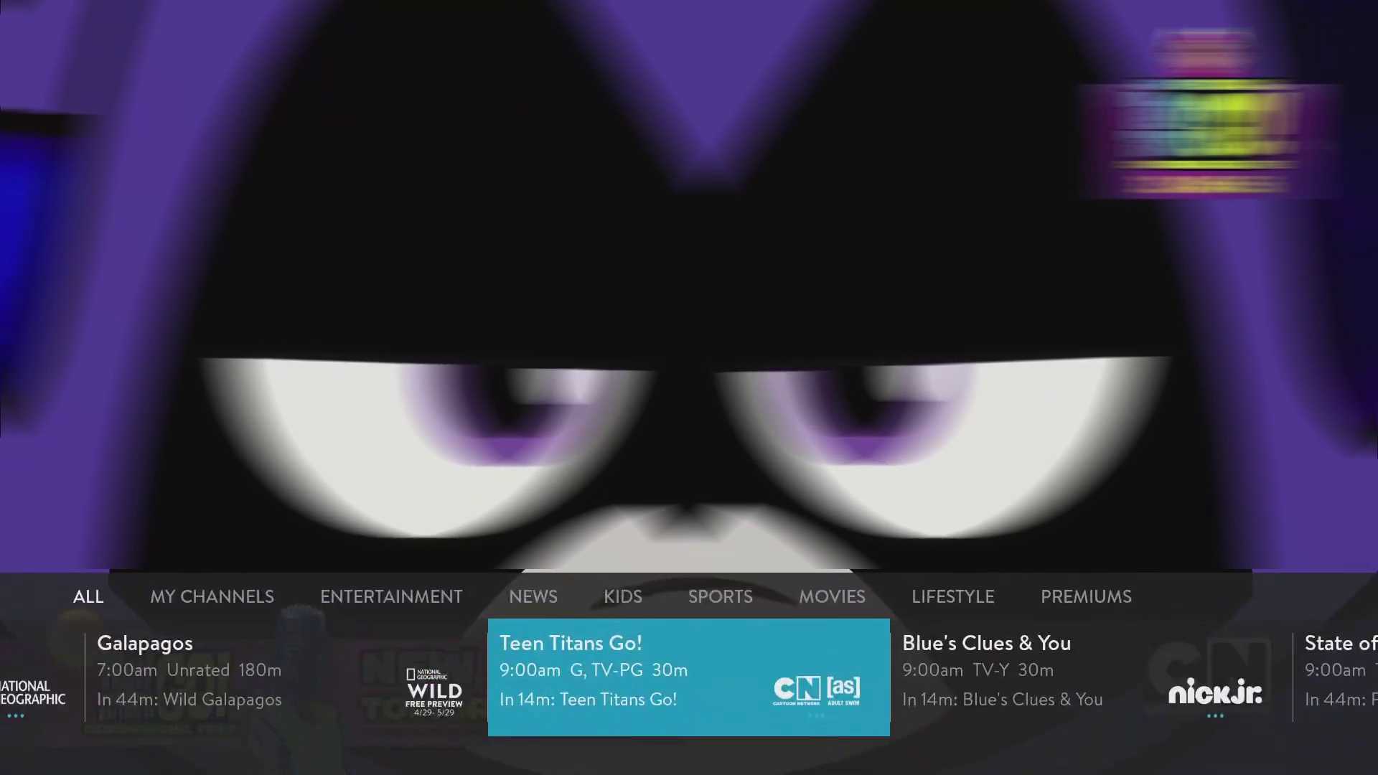
key(Left)
key(Left)
key(Left)
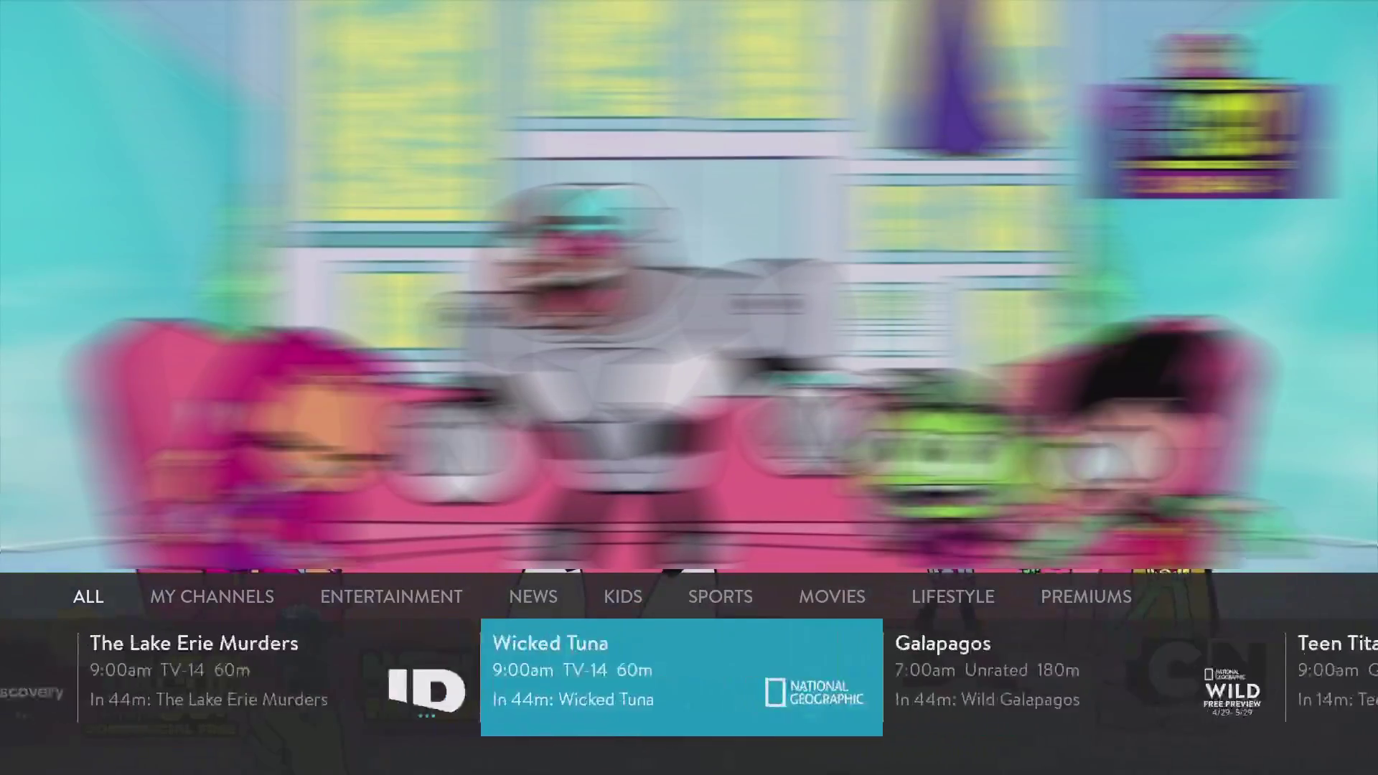
key(Left)
key(Left)
key(Left)
key(Left)
key(Left)
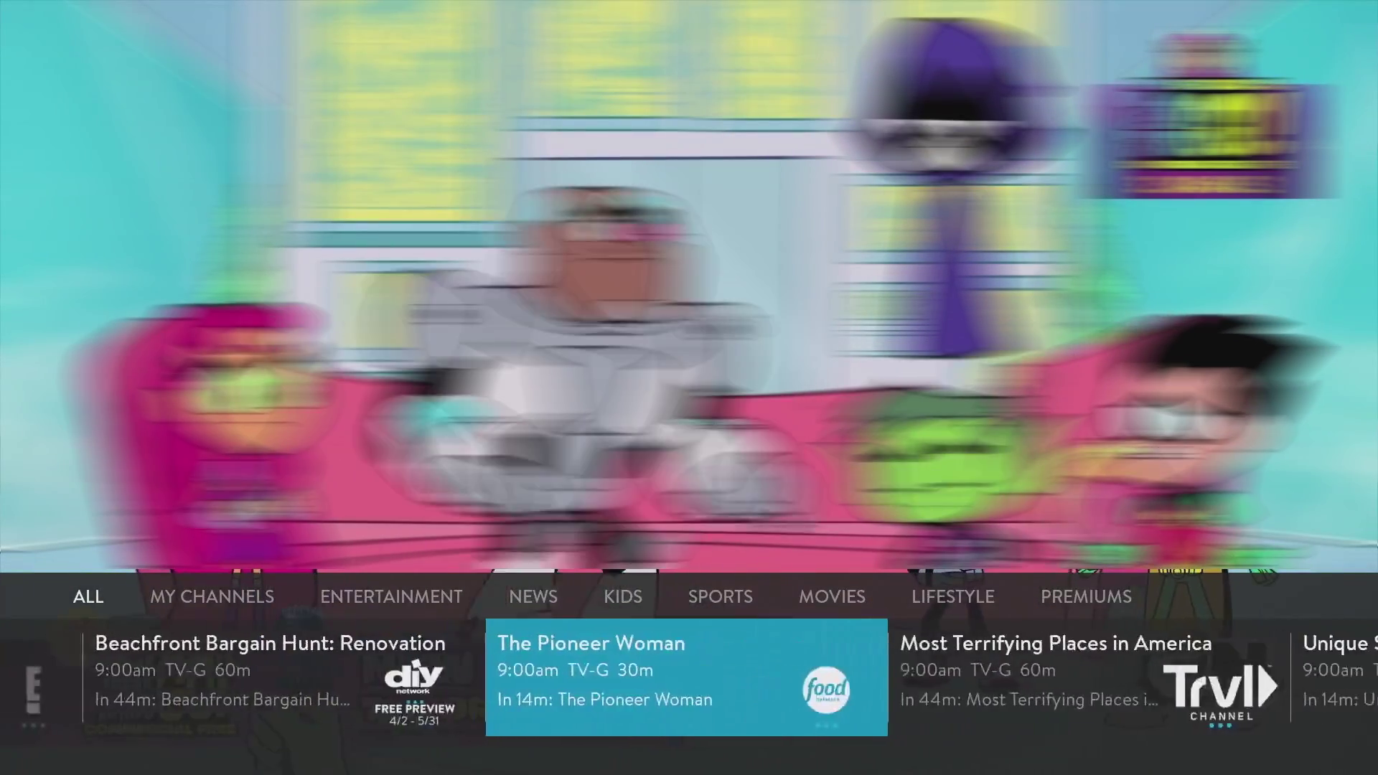
key(Left)
Step: Step through the MY CHANNELS, ENTERTAINMENT, KIDS and PREMIUMS categories, then dismiss the strip
key(Up)
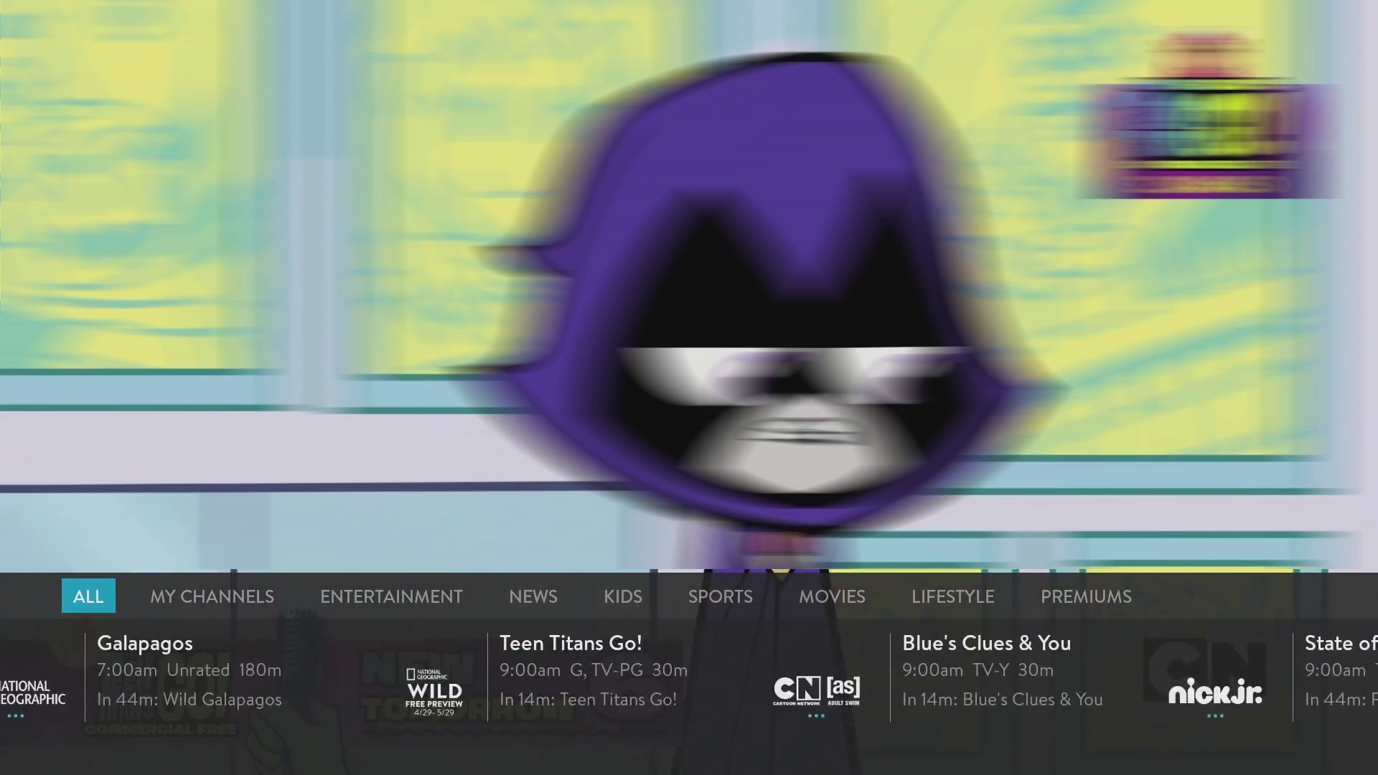
key(Right)
key(Right)
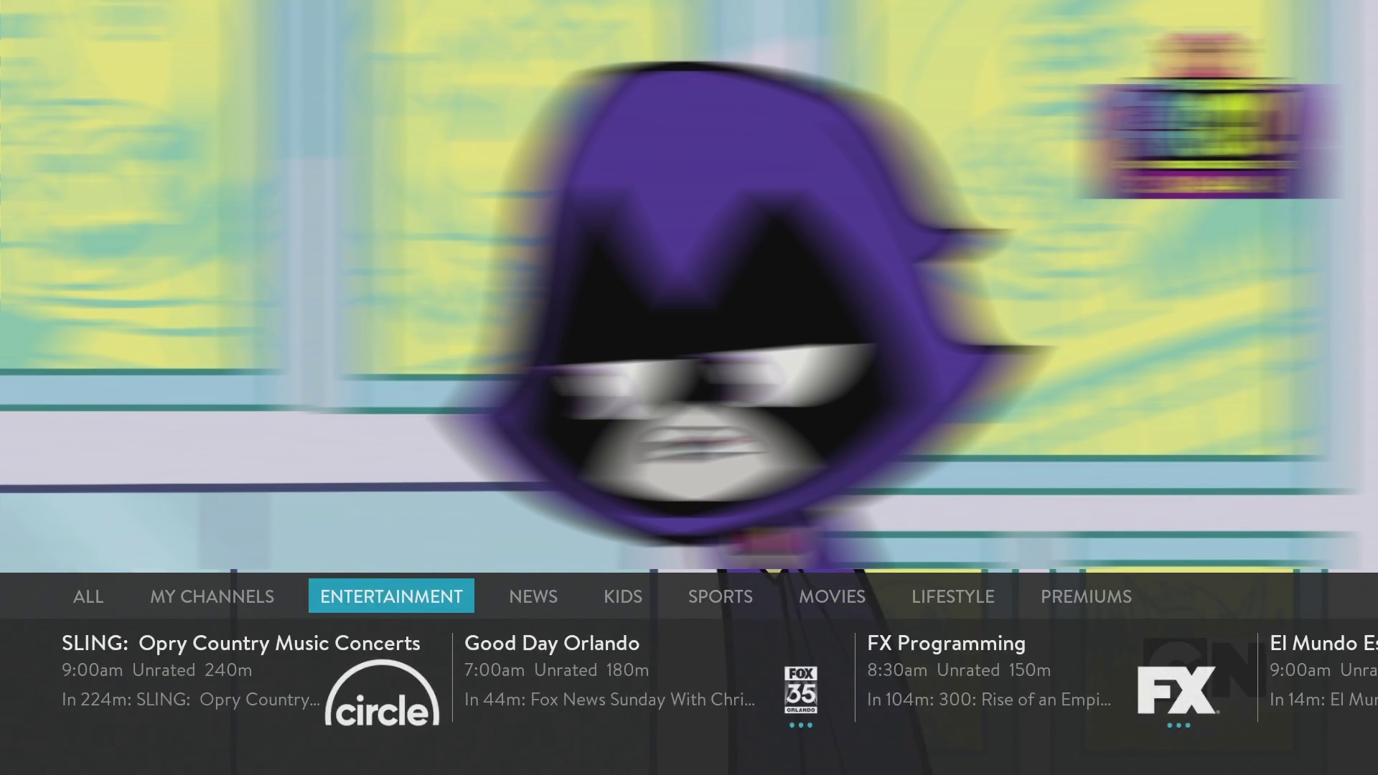
key(Right)
key(Right)
key(Right)
key(Right)
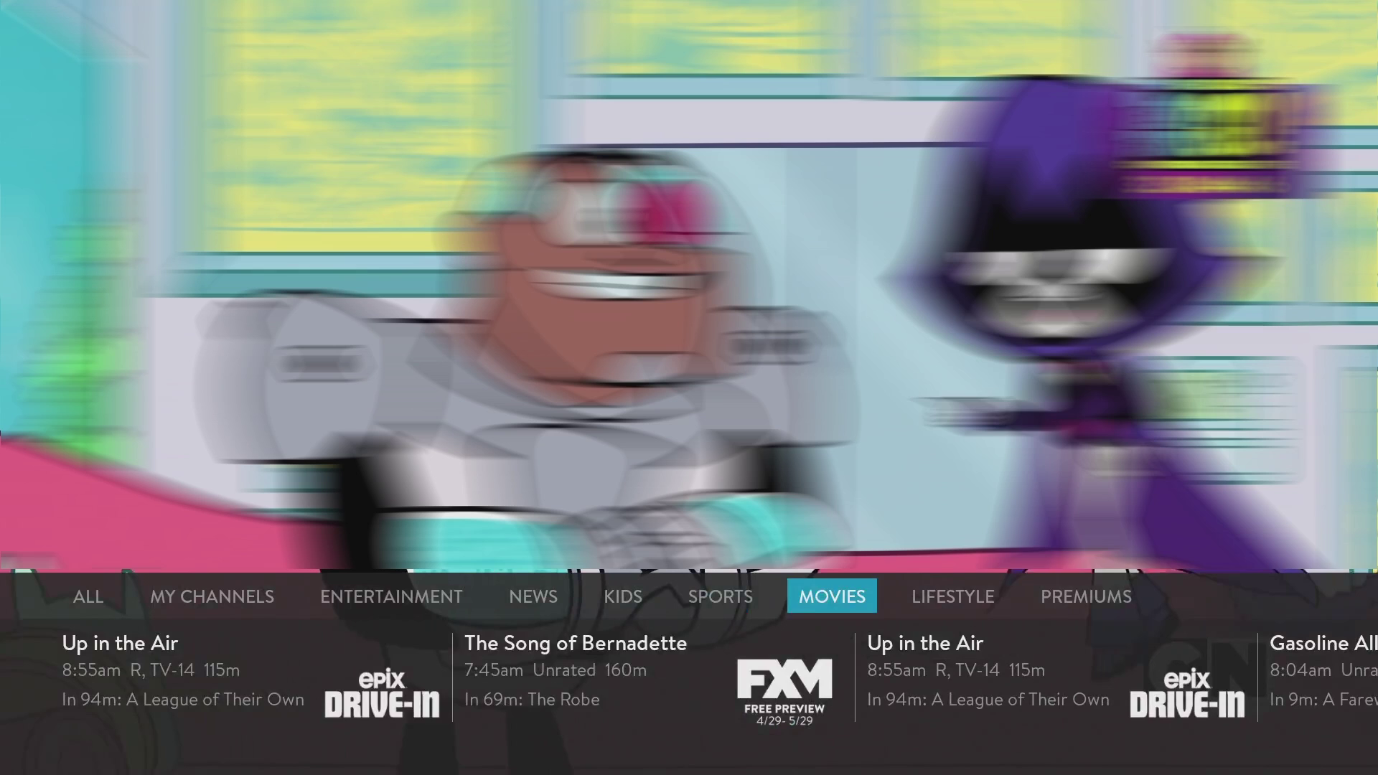
key(Right)
key(Right)
key(Escape)
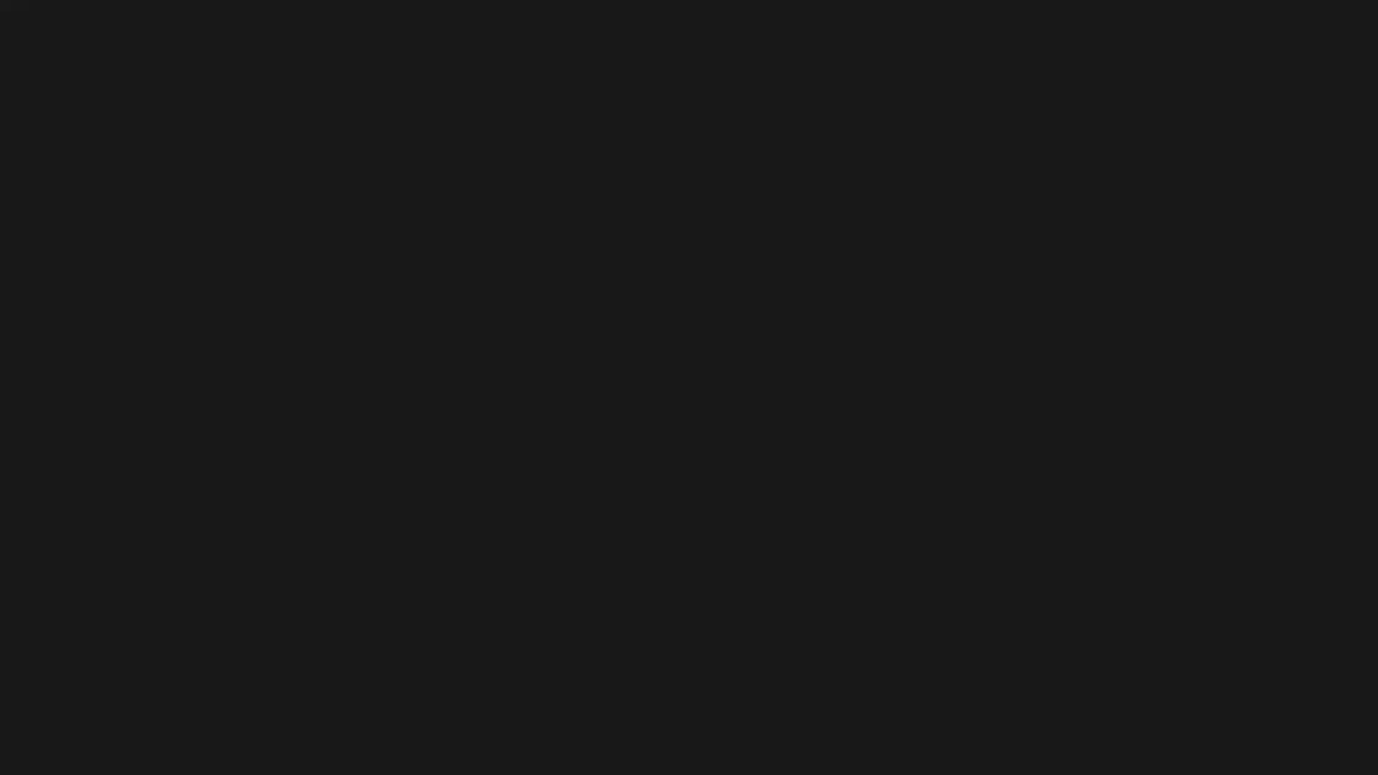
Step: Switch playback to the Billions episode on Showtime, then exit the player to the TiVo Stream home
key(Return)
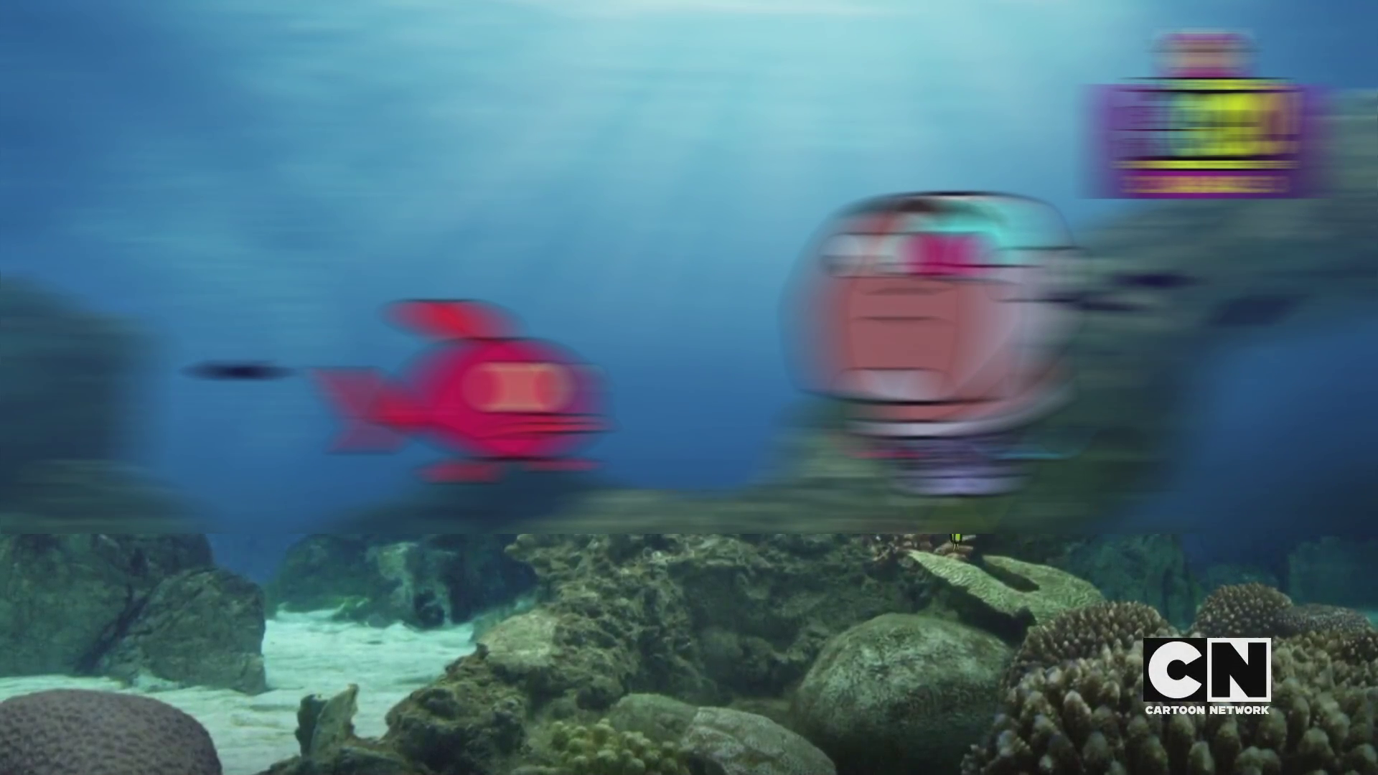
key(Right)
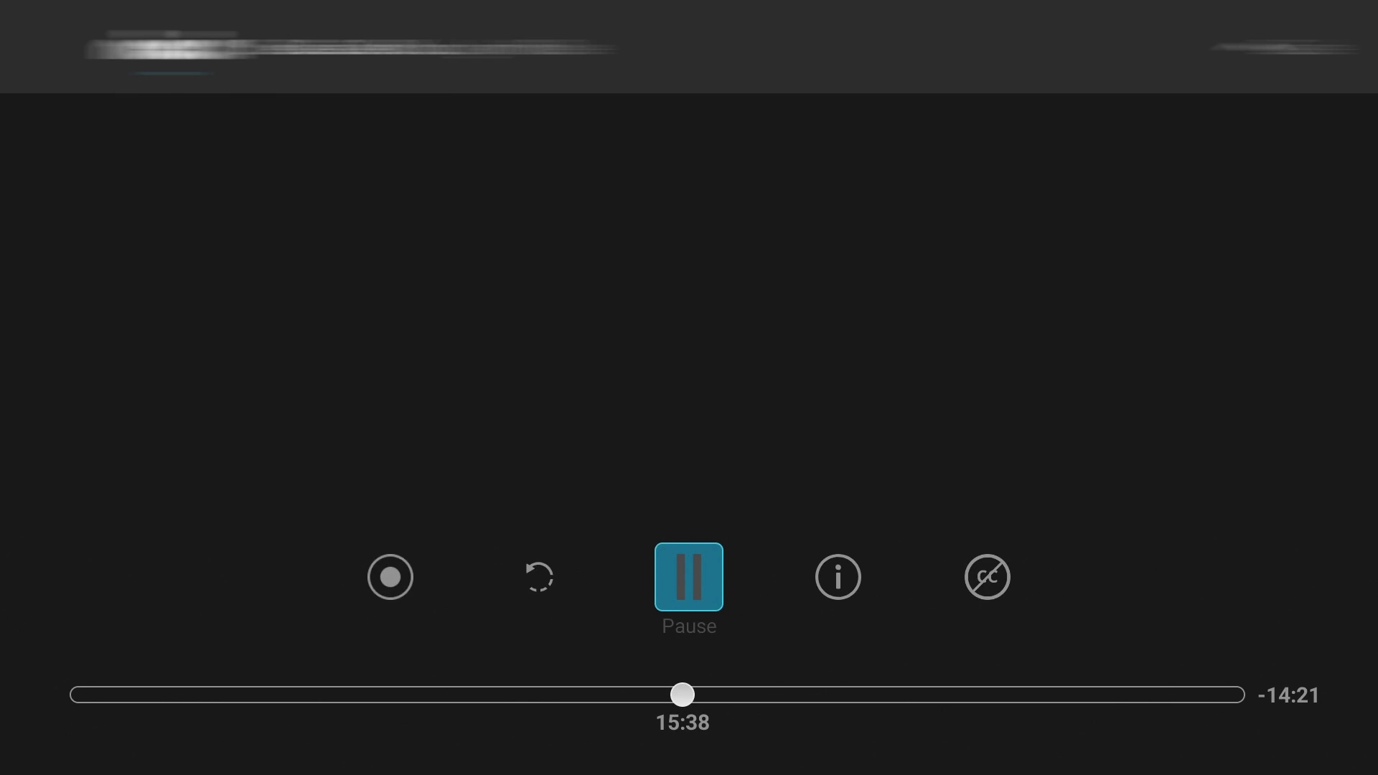
key(Up)
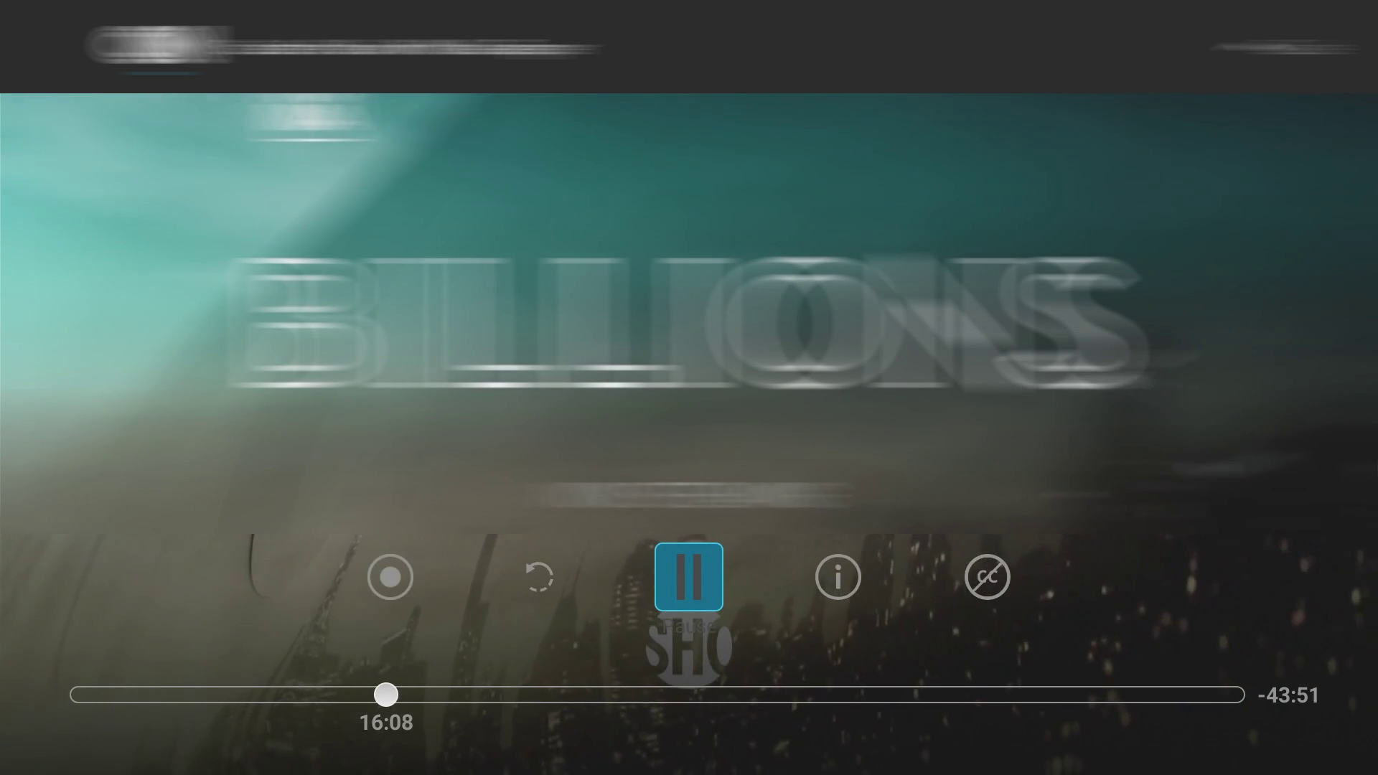
key(Escape)
Step: Peek at the side menu, then browse the Live TV and Recently Watched rows
key(Left)
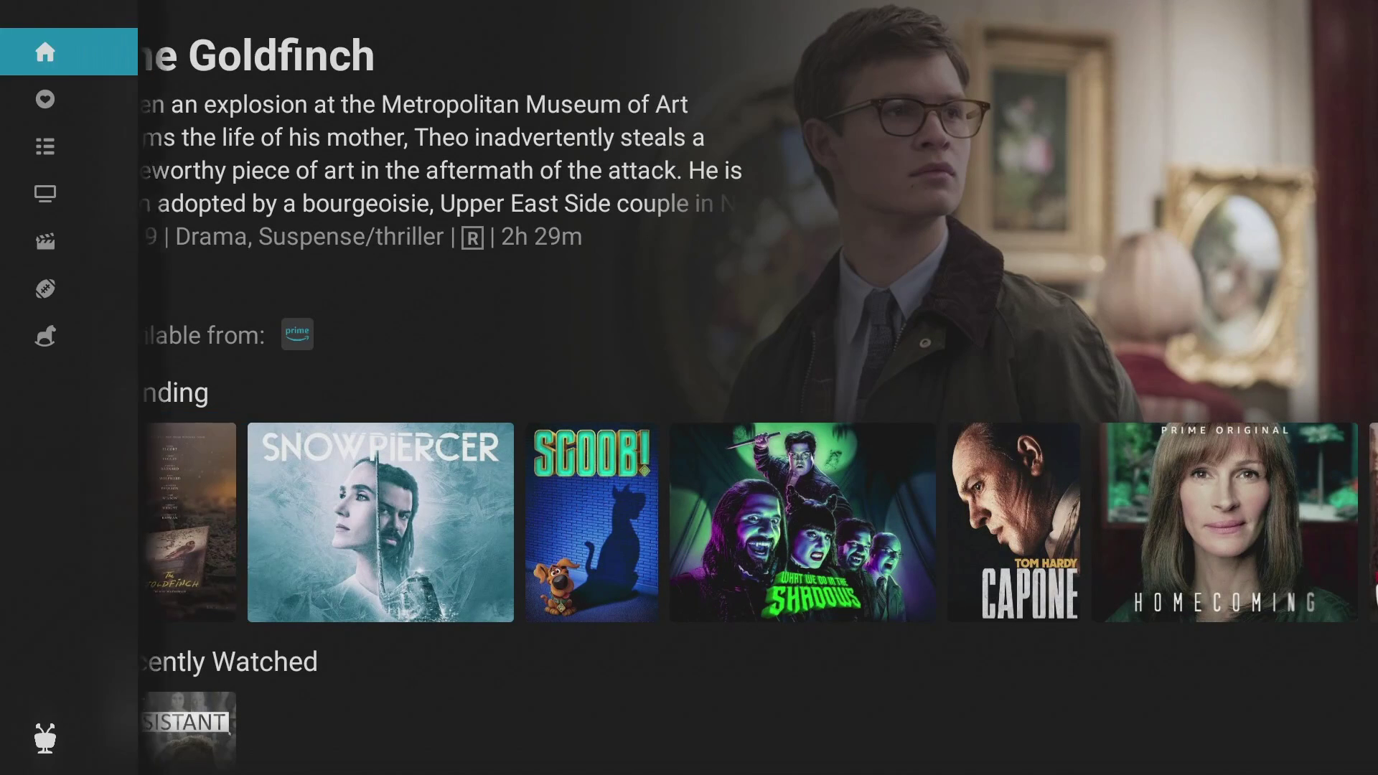
key(Right)
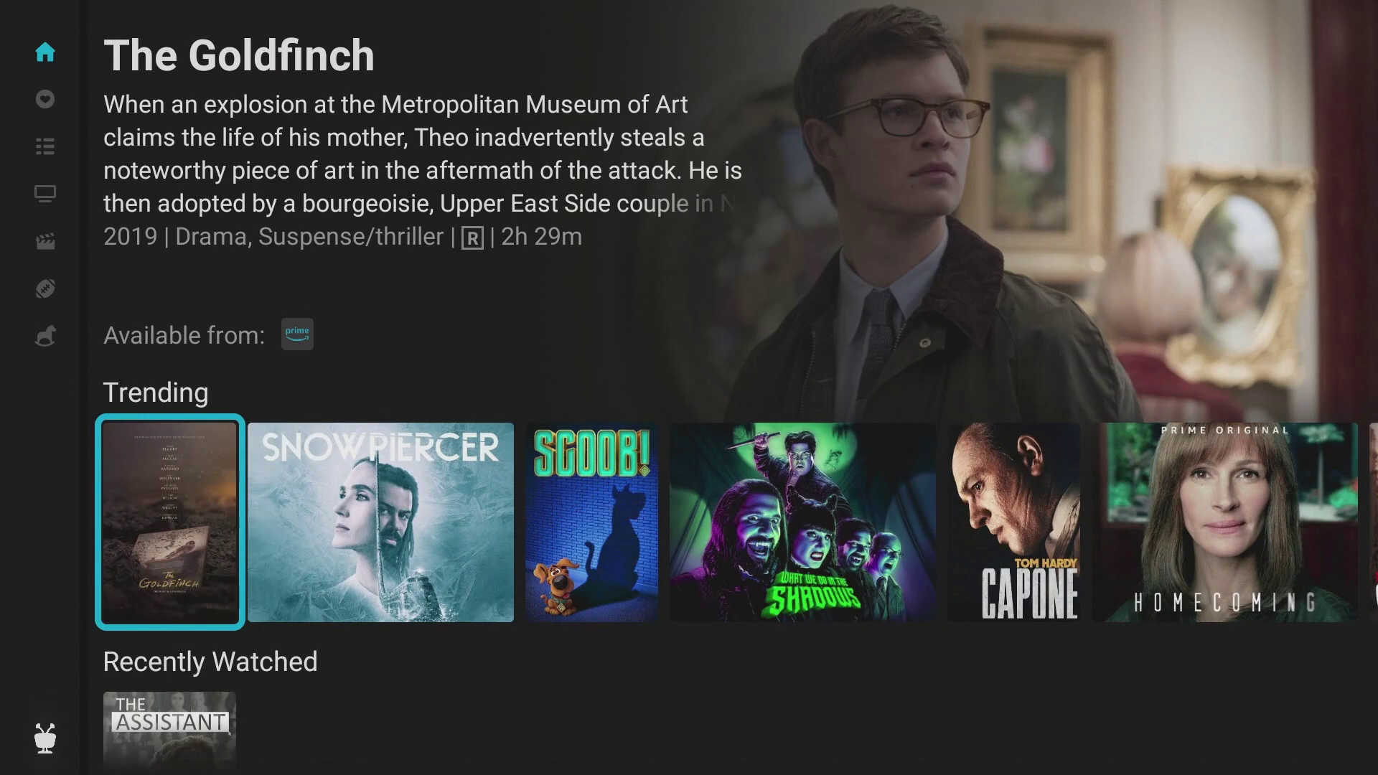
key(Down)
key(Down)
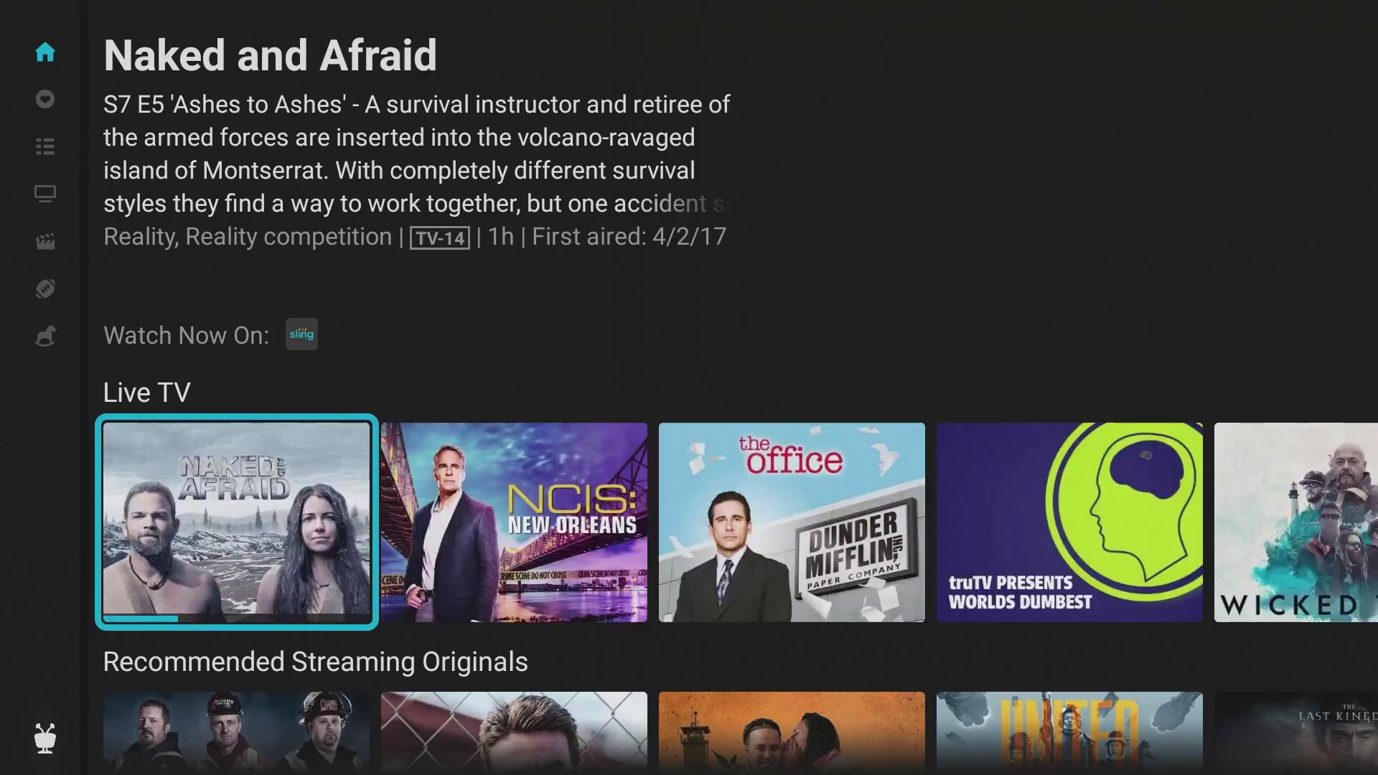
key(Right)
key(Right)
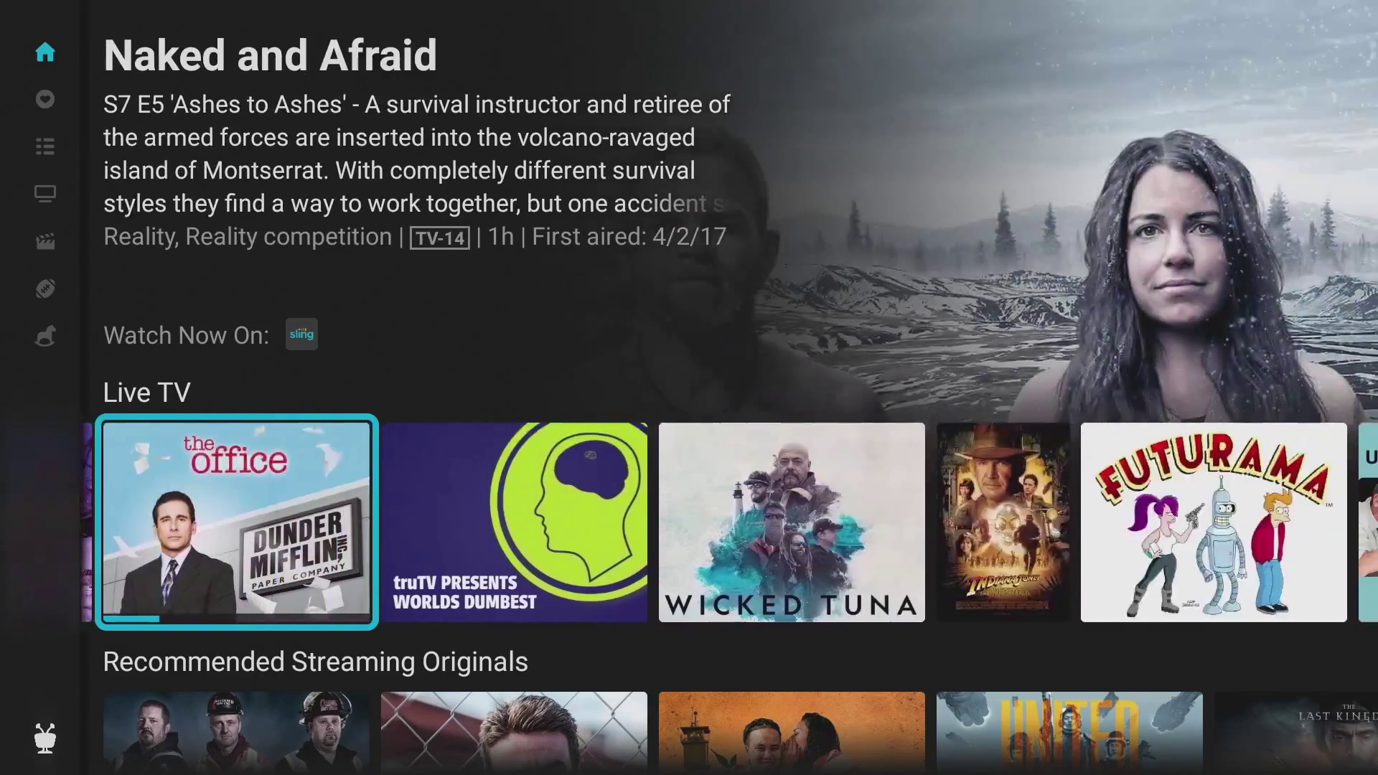
key(Up)
Step: Scroll down through Recommended Streaming Originals, Shows and Movies toward Movie Genres
key(Down)
key(Down)
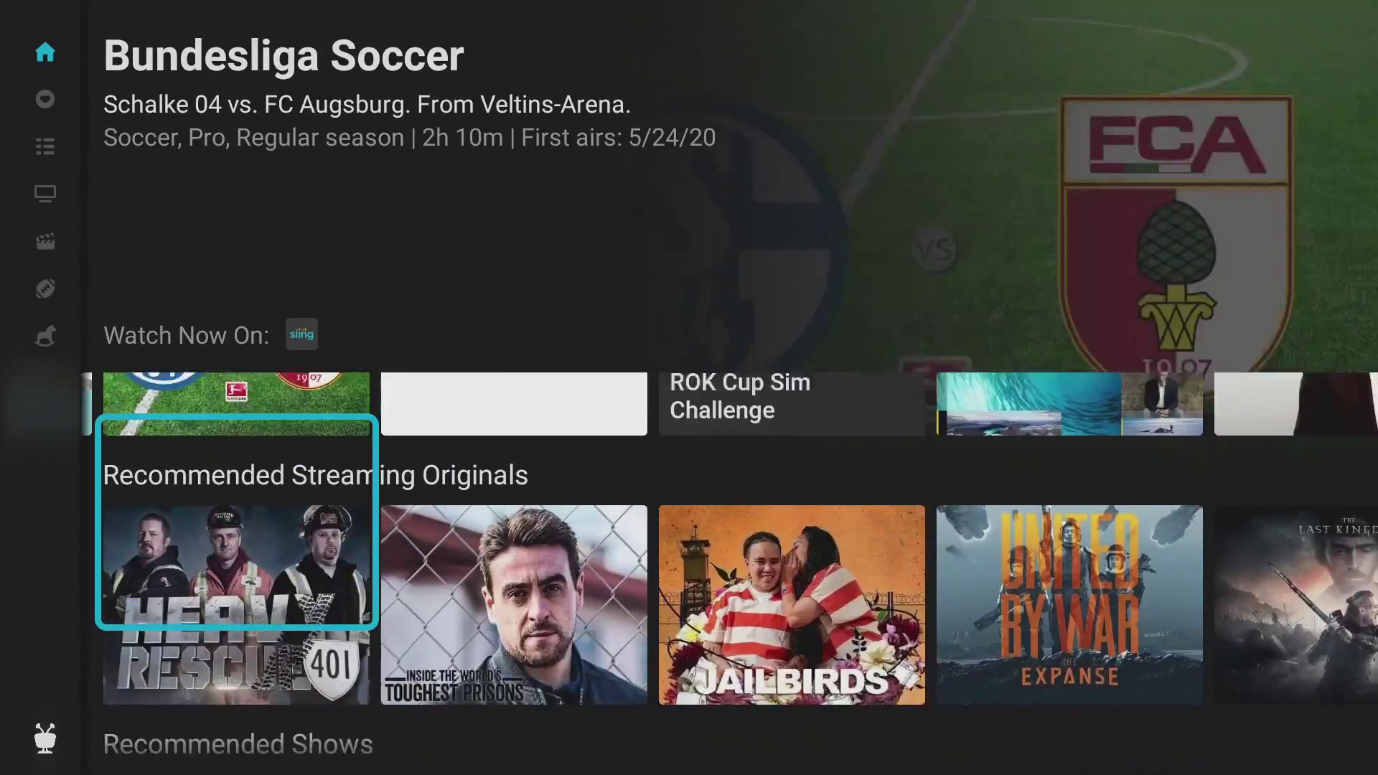
key(Down)
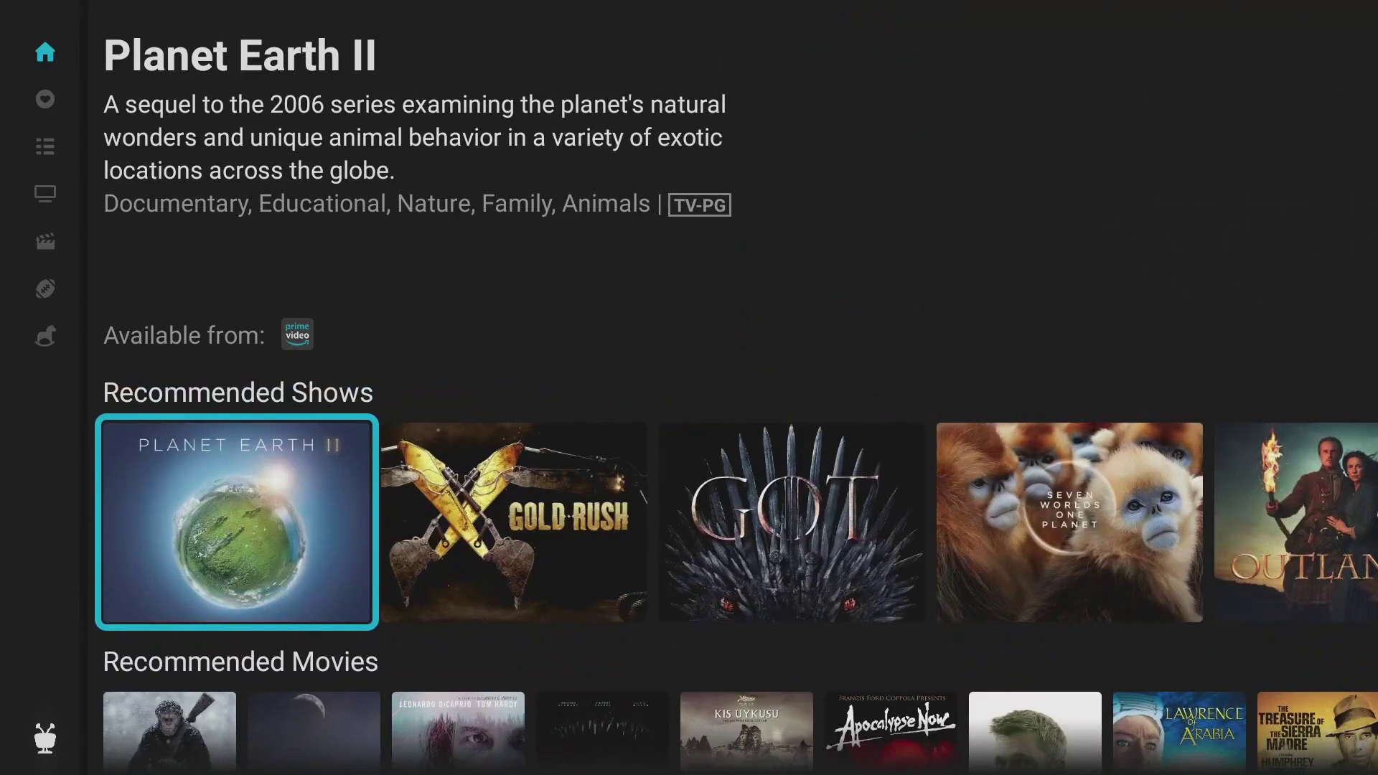
key(Down)
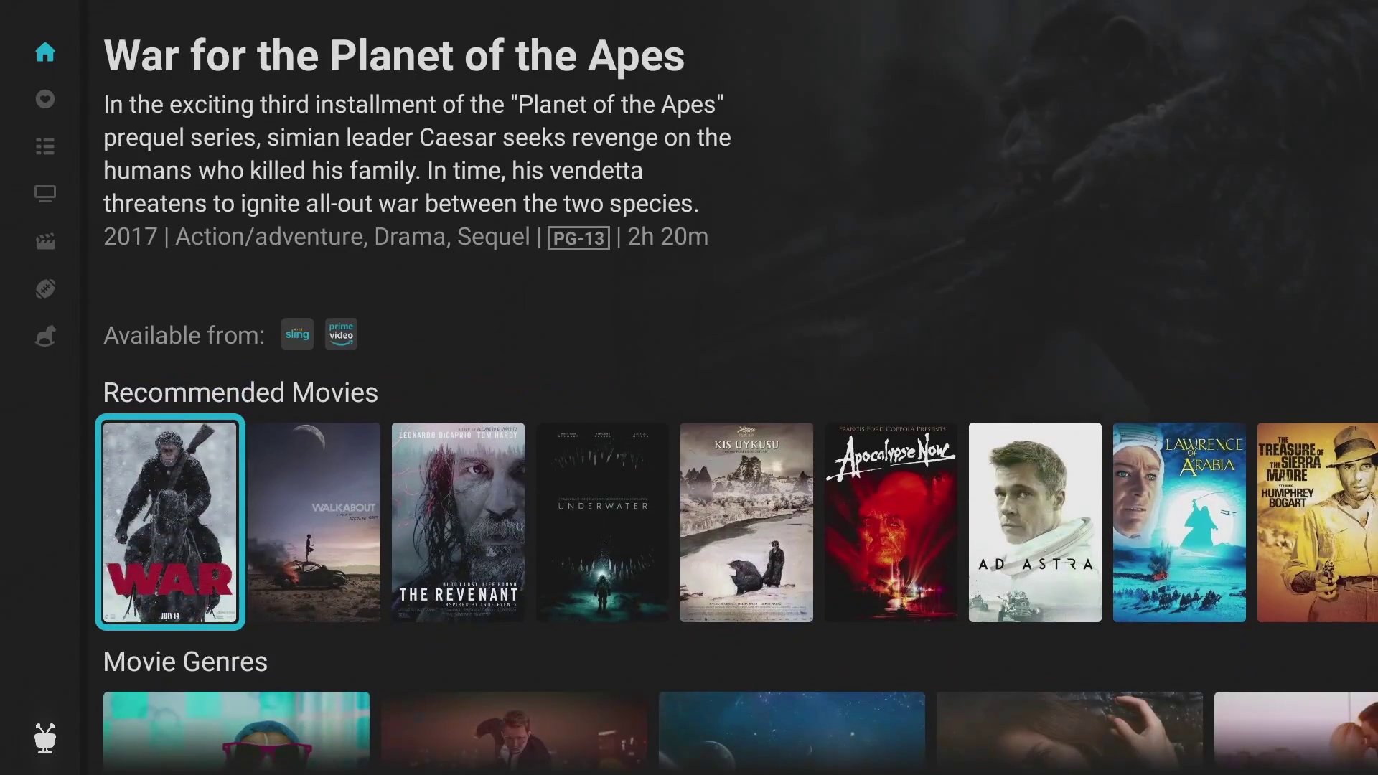
key(Down)
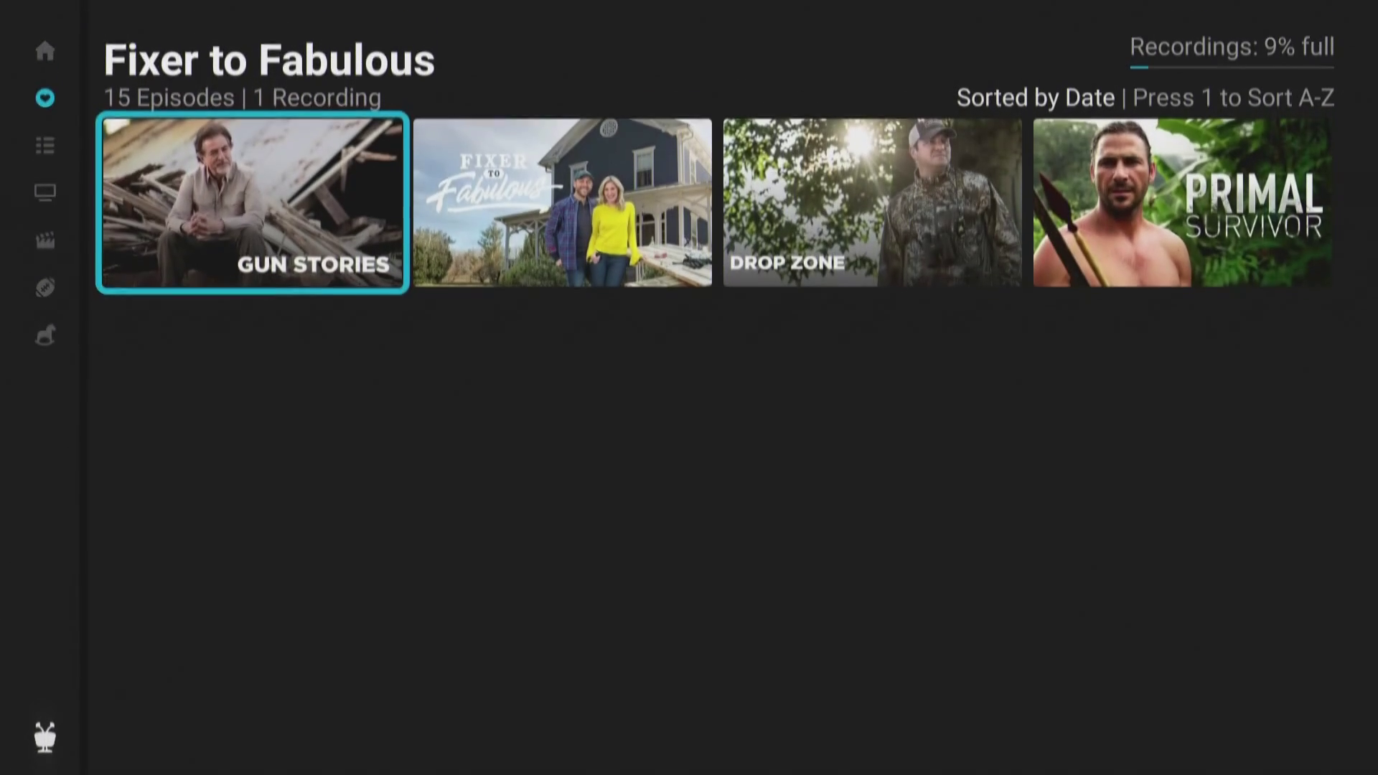
Step: From My Shows, open the Fixer to Fabulous recording's page and choose Sling
key(Left)
key(Right)
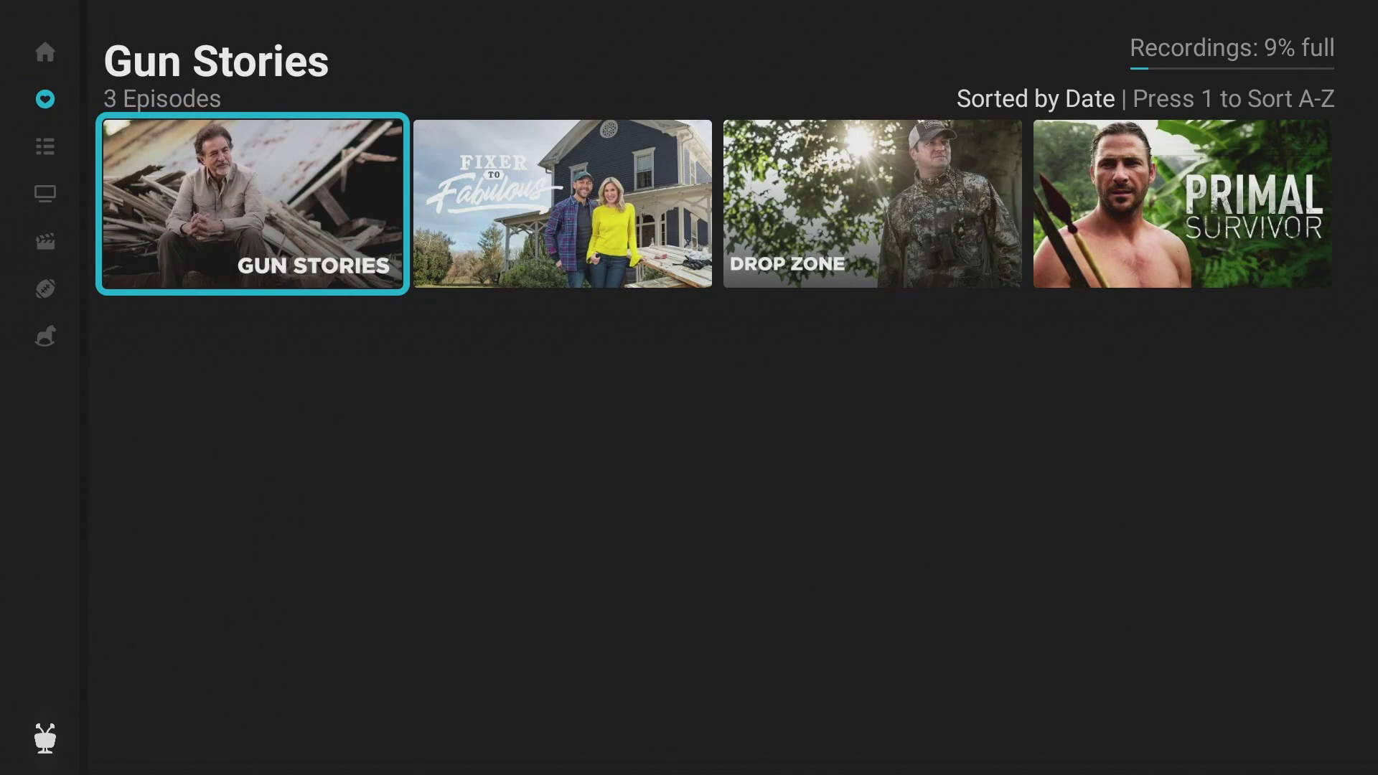
key(Right)
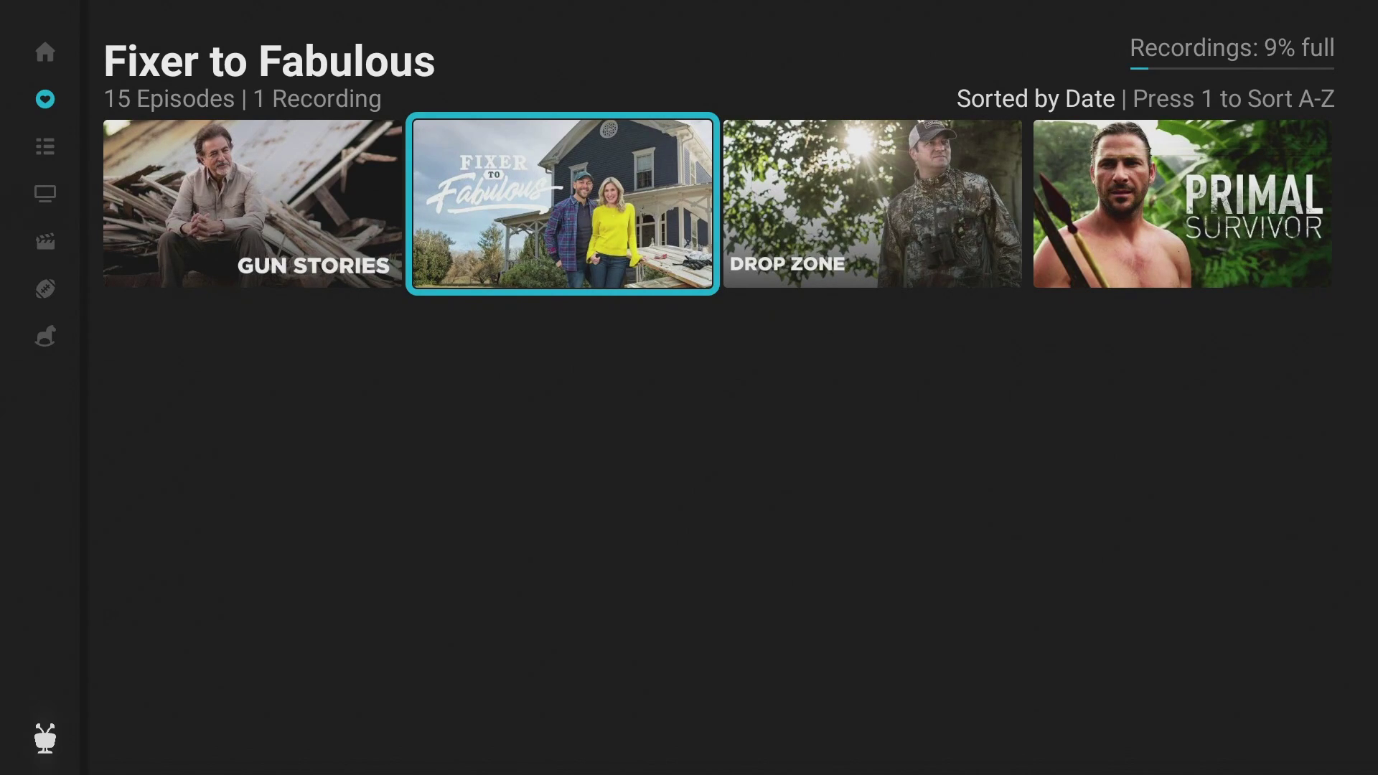
key(Return)
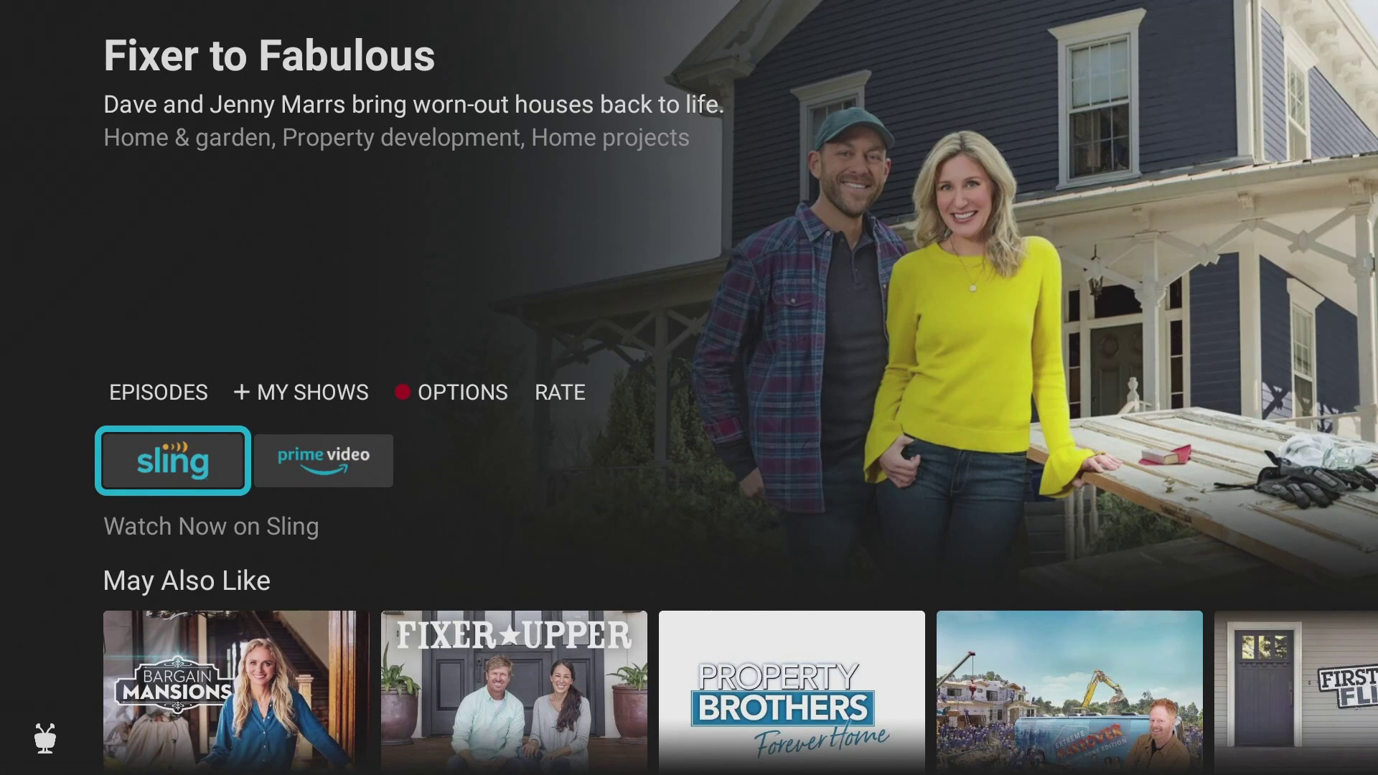
key(Return)
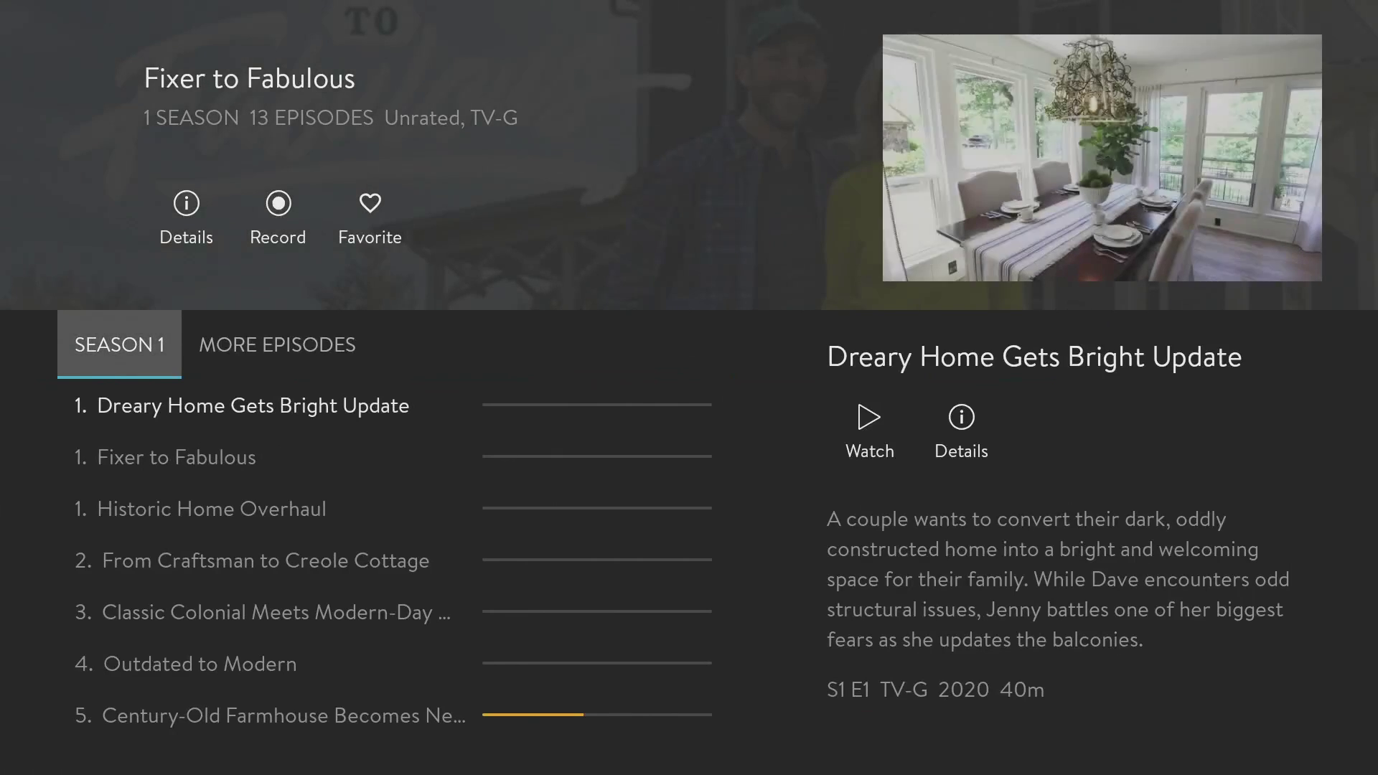
Step: Resume Season 1 episode 5, Century-Old Farmhouse Becomes New Forever Home
key(Down)
key(Down)
key(Down)
key(Down)
key(Down)
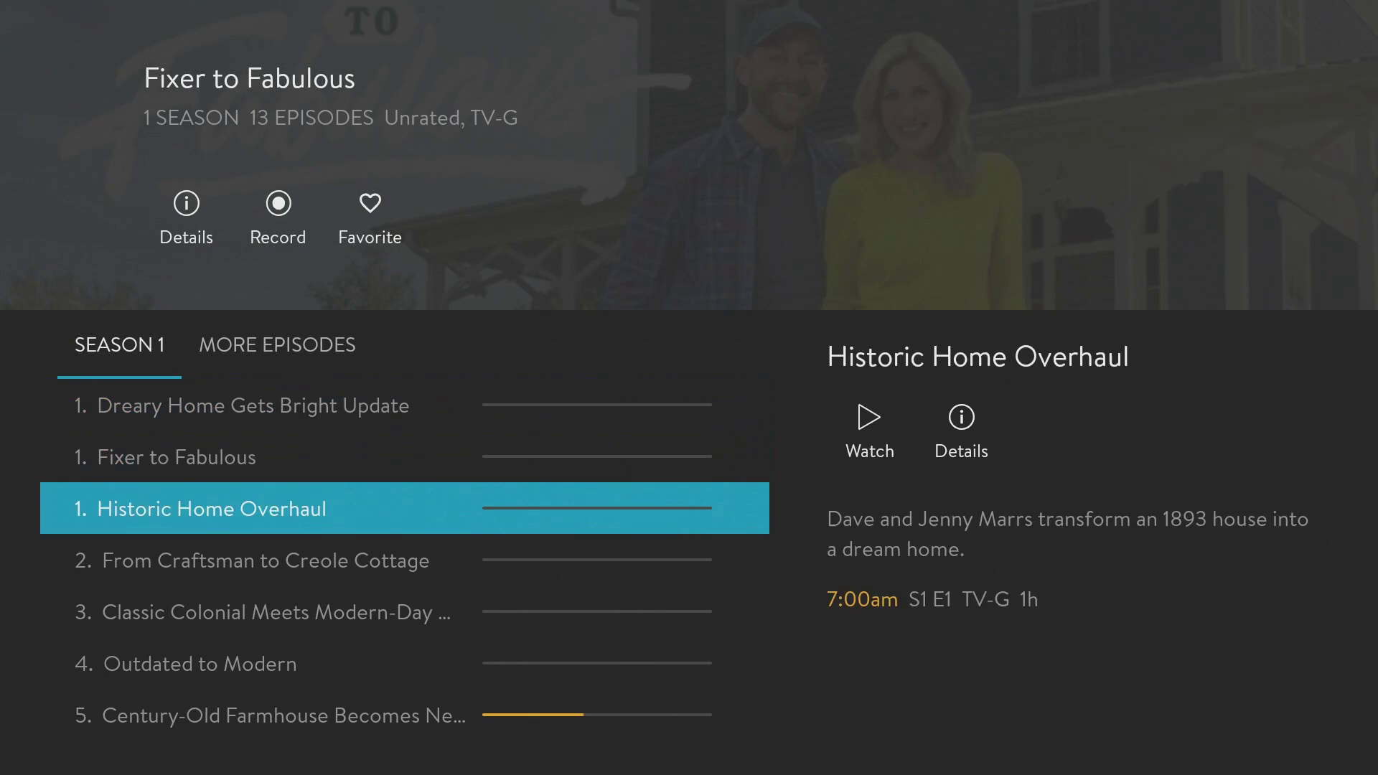
key(Down)
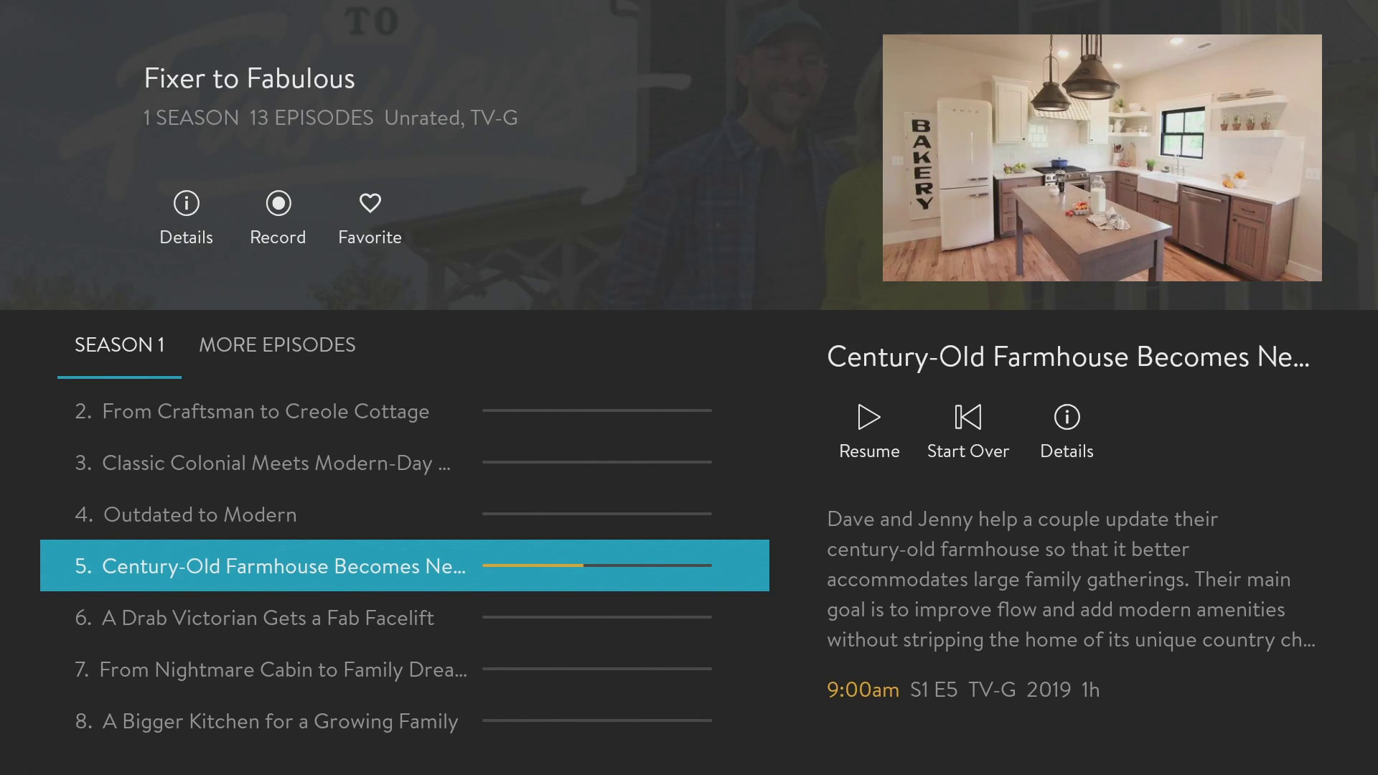
key(Right)
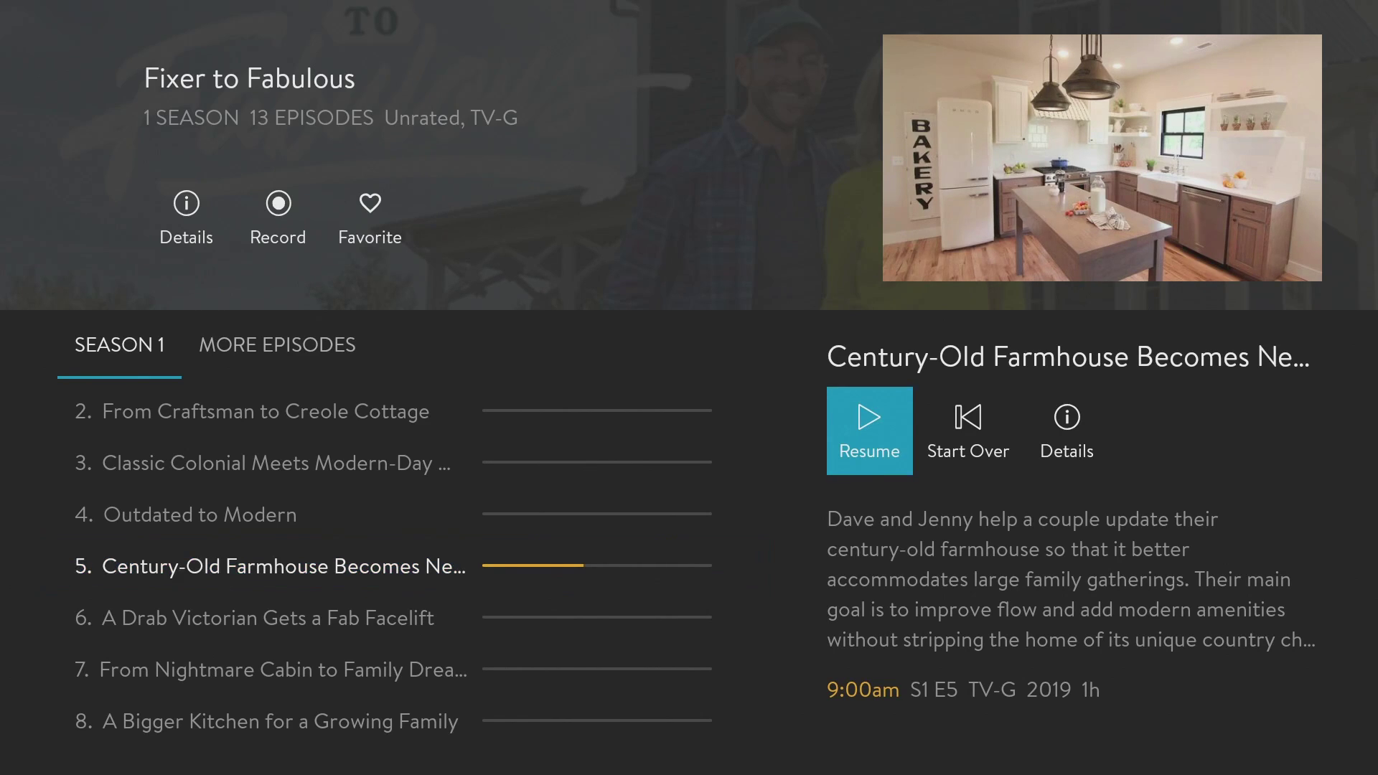
key(Return)
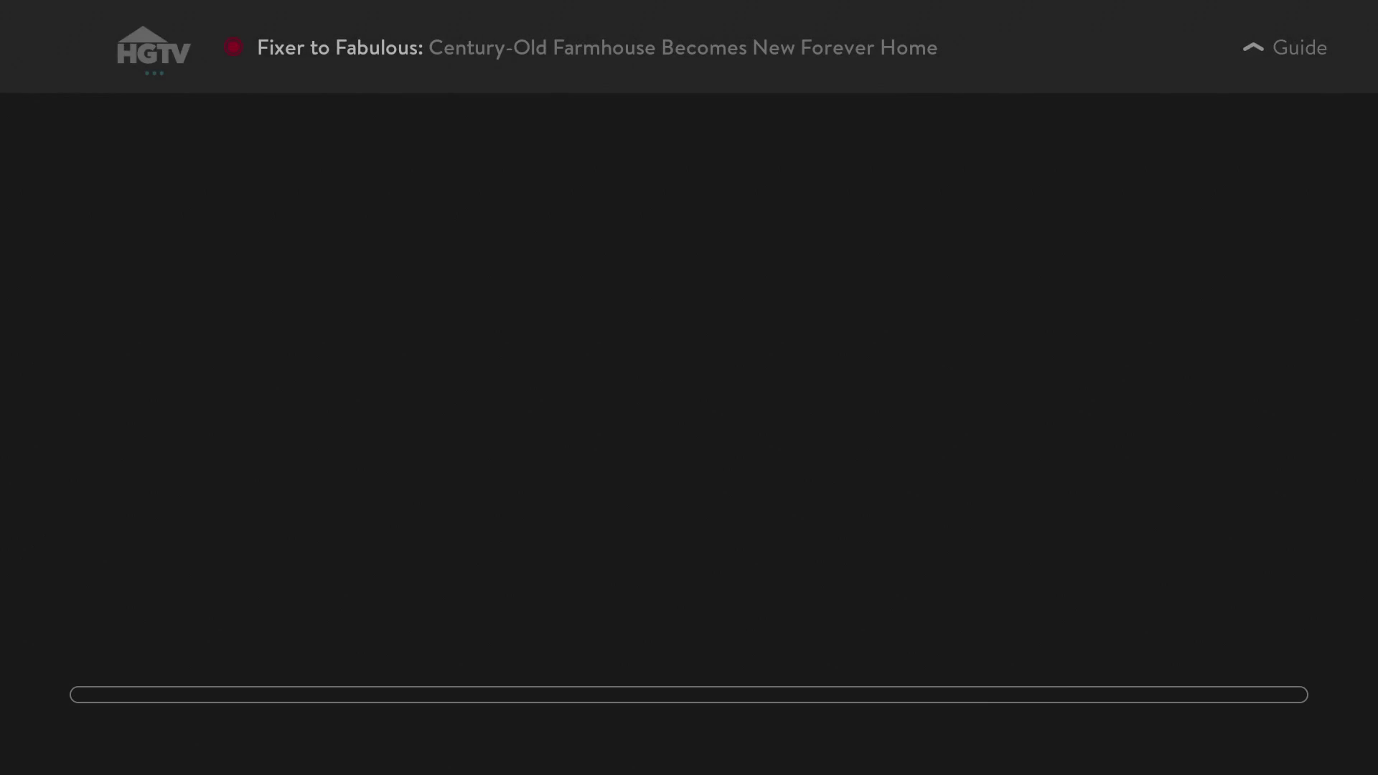
Step: Pause the playing Fixer to Fabulous episode
key(Return)
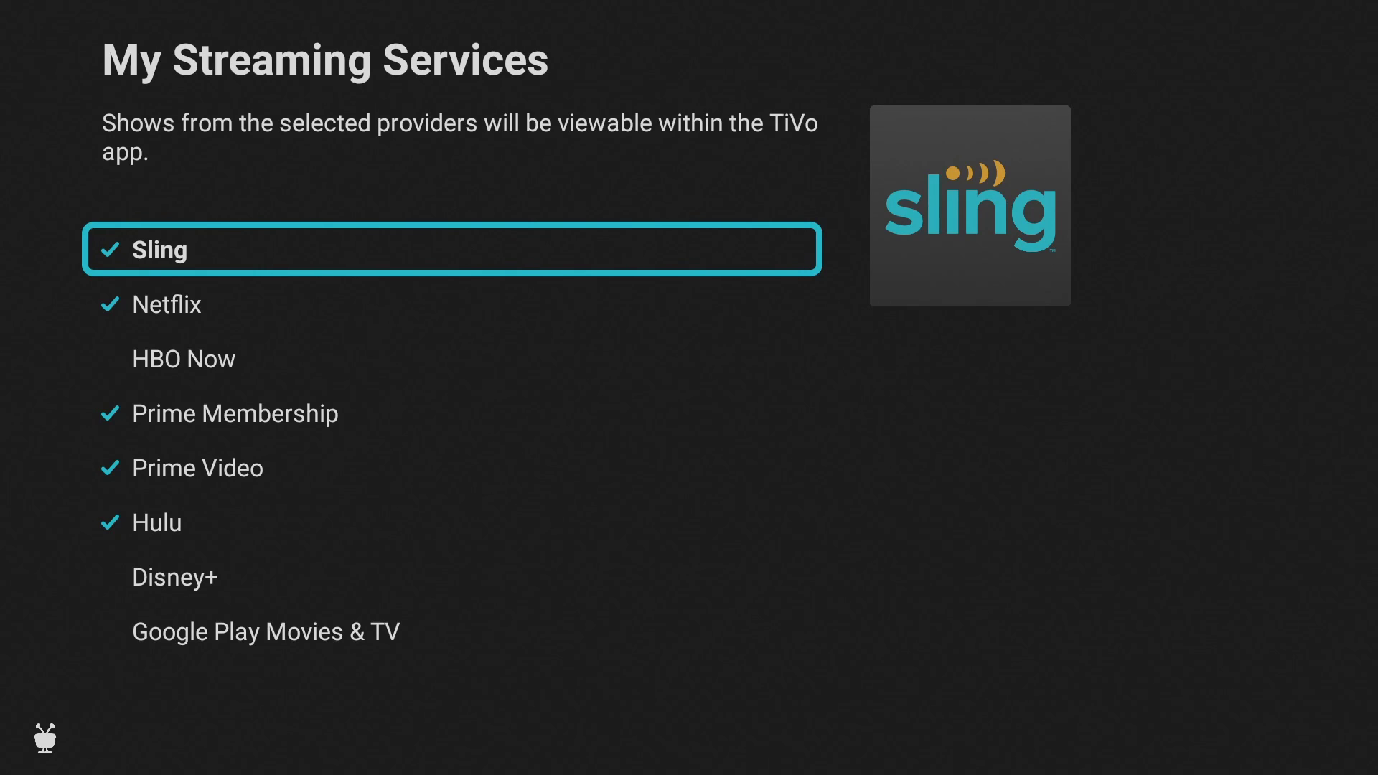
Step: Go down the My Streaming Services list through Netflix, Prime Membership and Prime Video
key(Down)
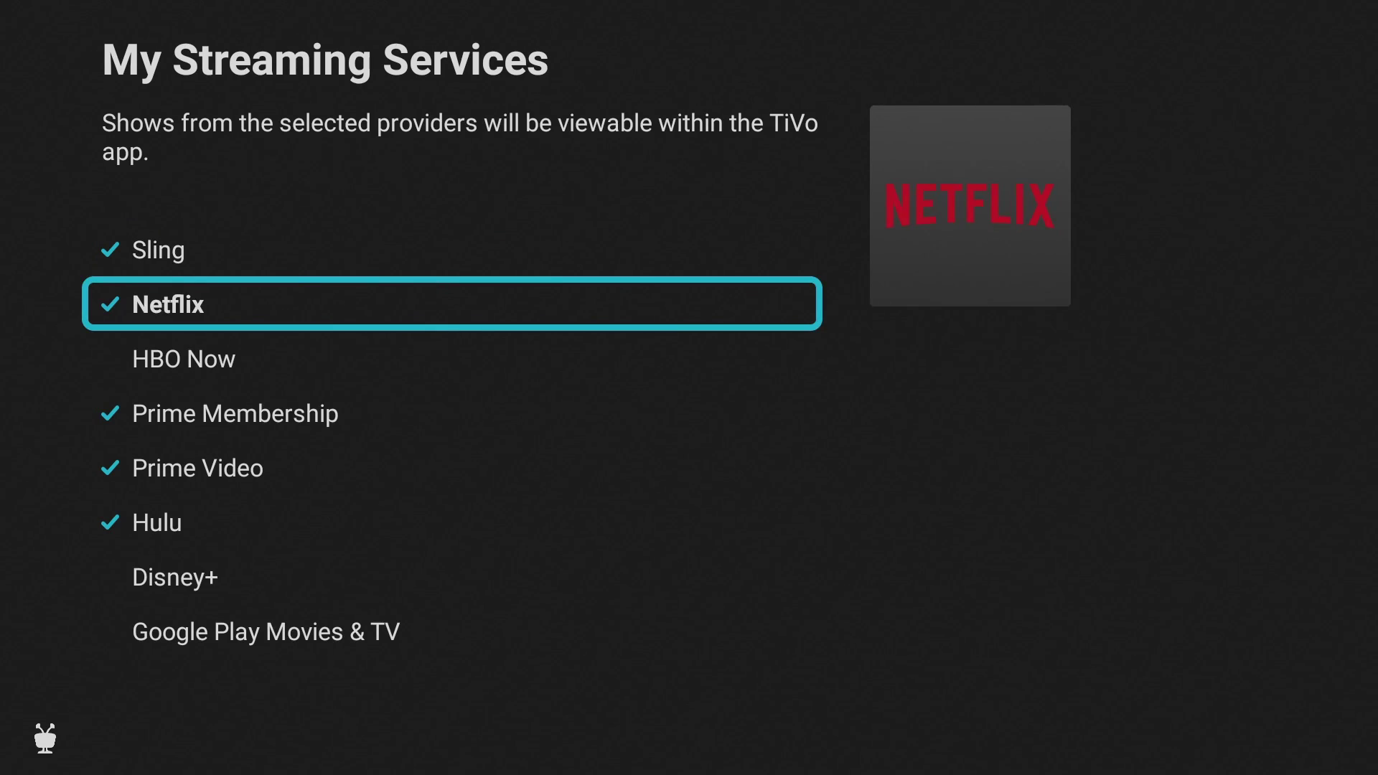
key(Down)
key(Down)
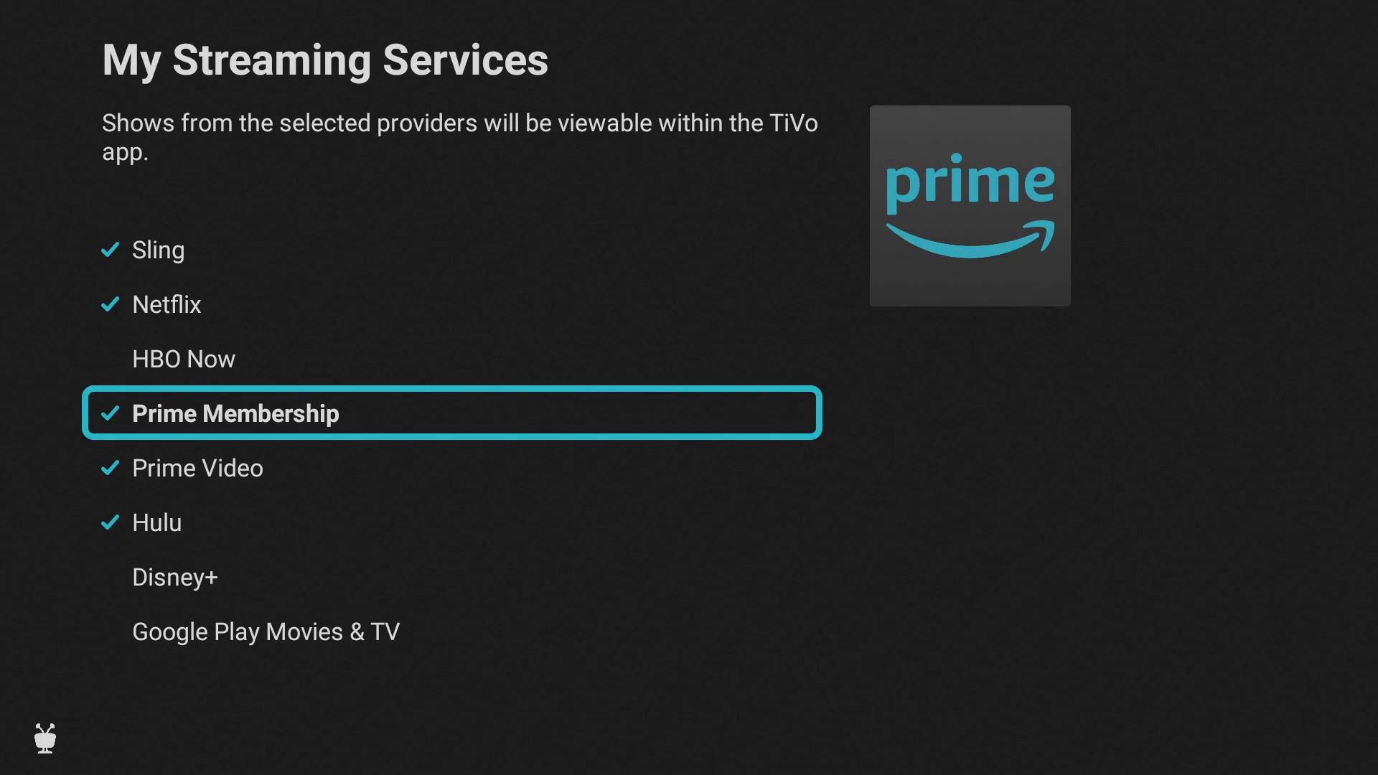
key(Down)
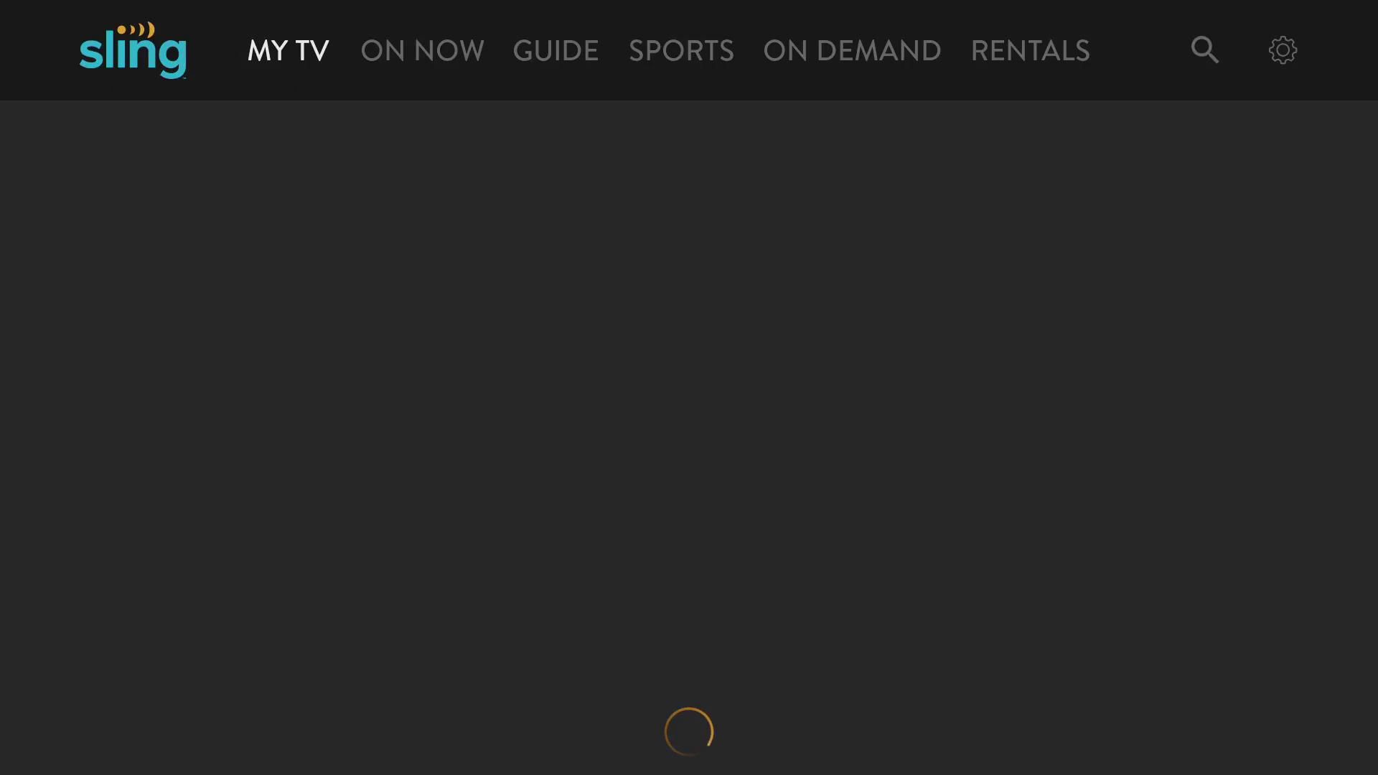
Step: Go to the Android TV home screen, browse the installed apps row, and reopen TiVo Stream
key(Home)
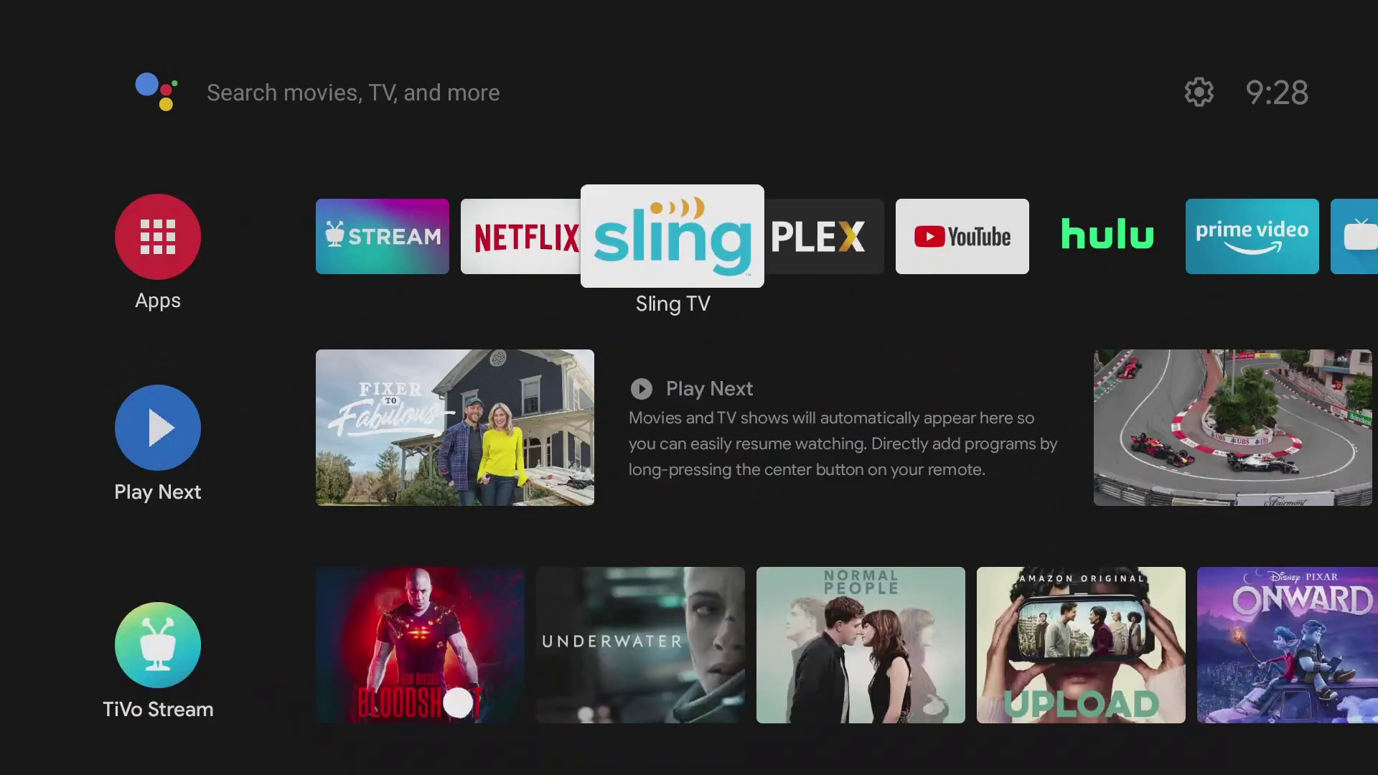
key(Right)
key(Left)
key(Right)
key(Right)
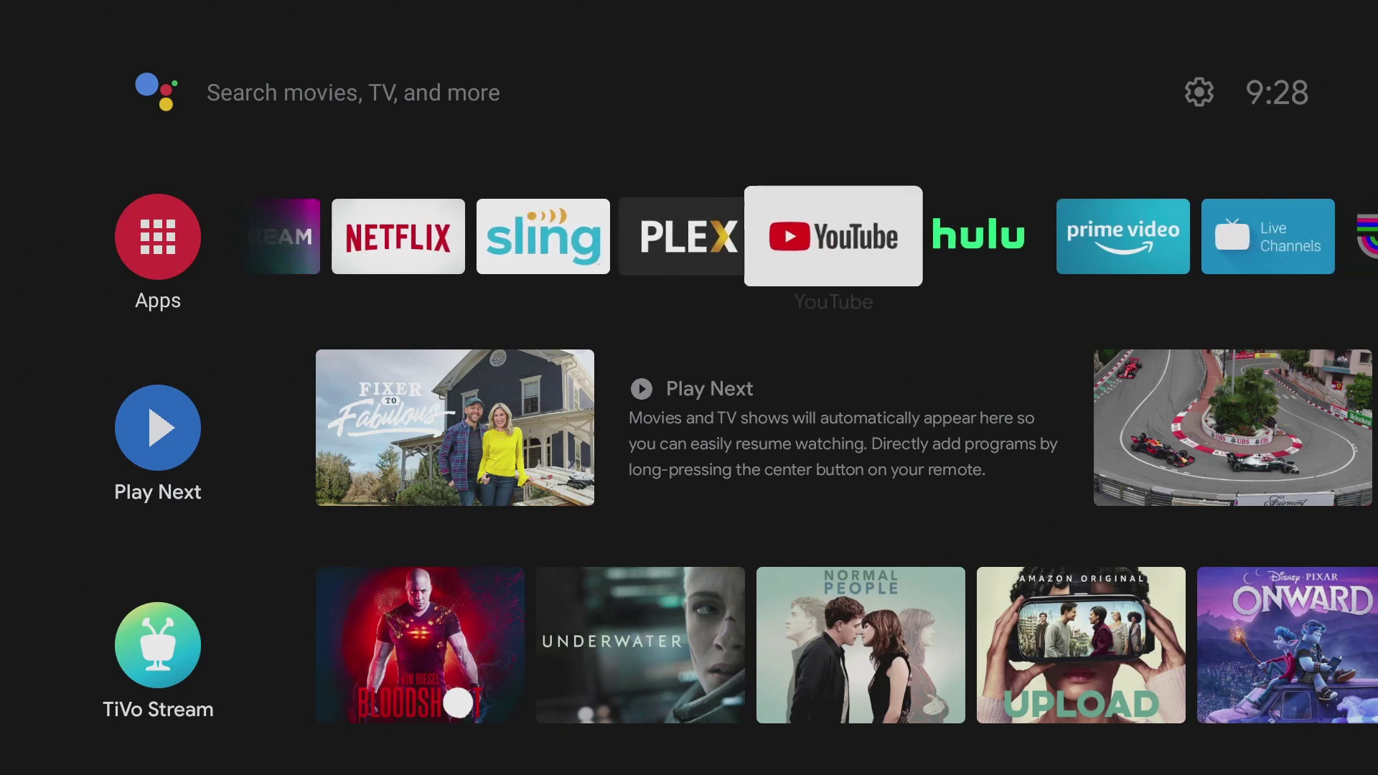
key(Right)
key(Left)
key(Left)
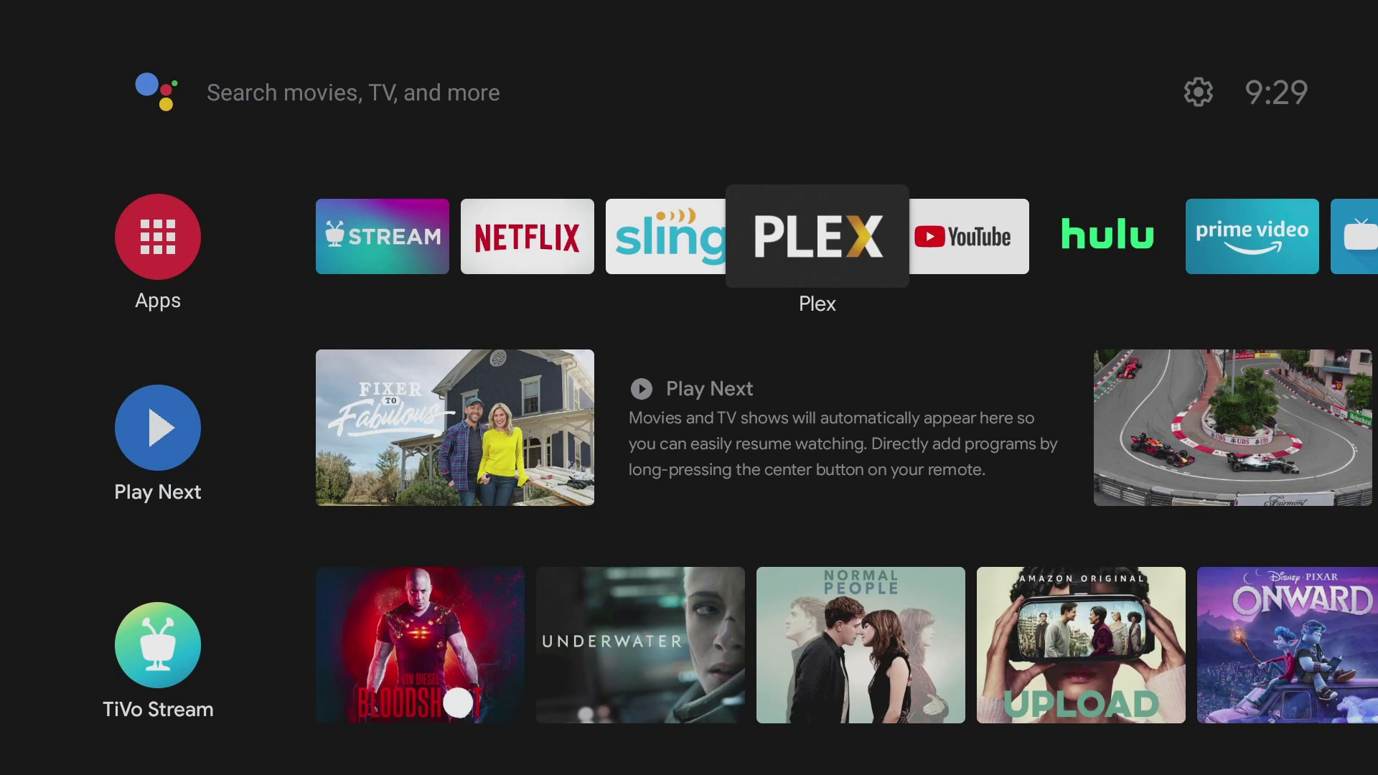
key(Left)
key(Left)
key(Left)
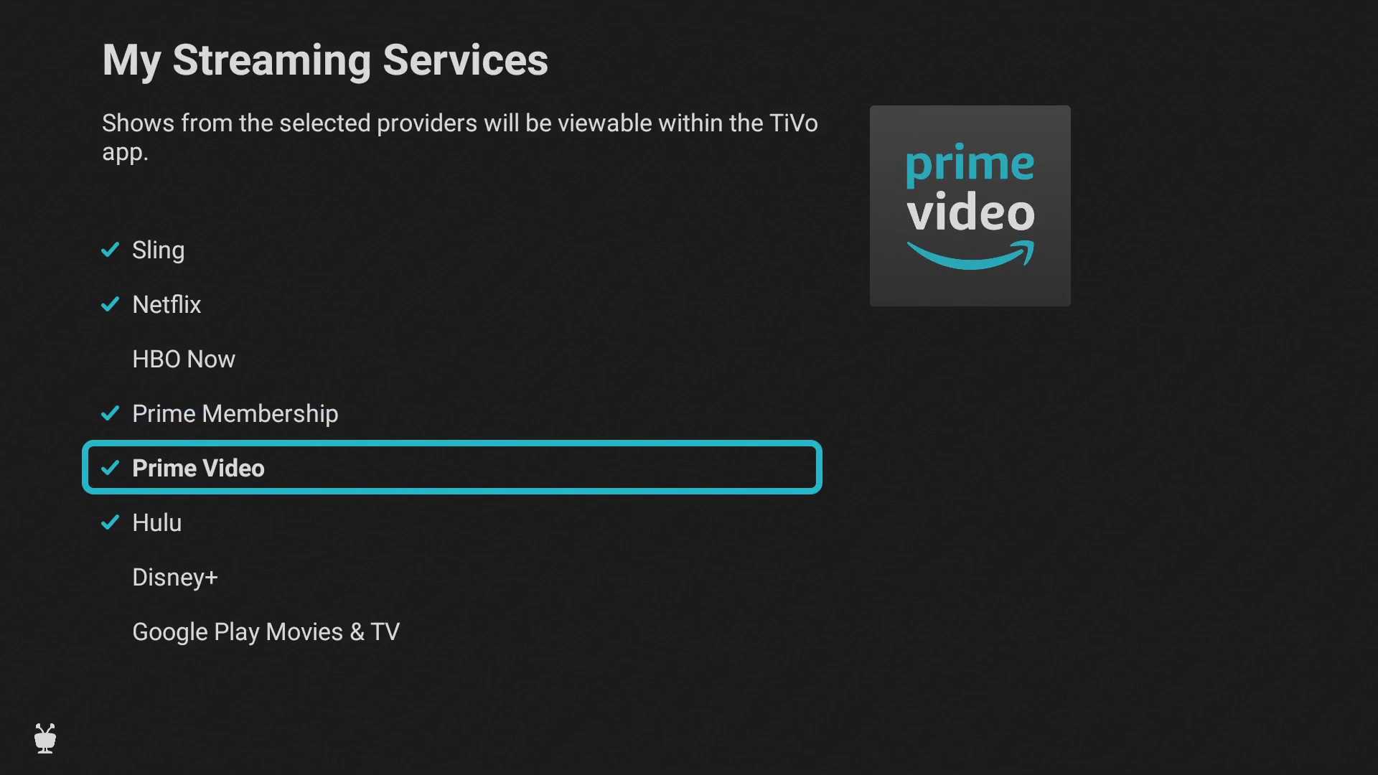
Step: Exit Settings to the Sling guide and move up to The Big Interview With Dan Rather
key(Escape)
key(Escape)
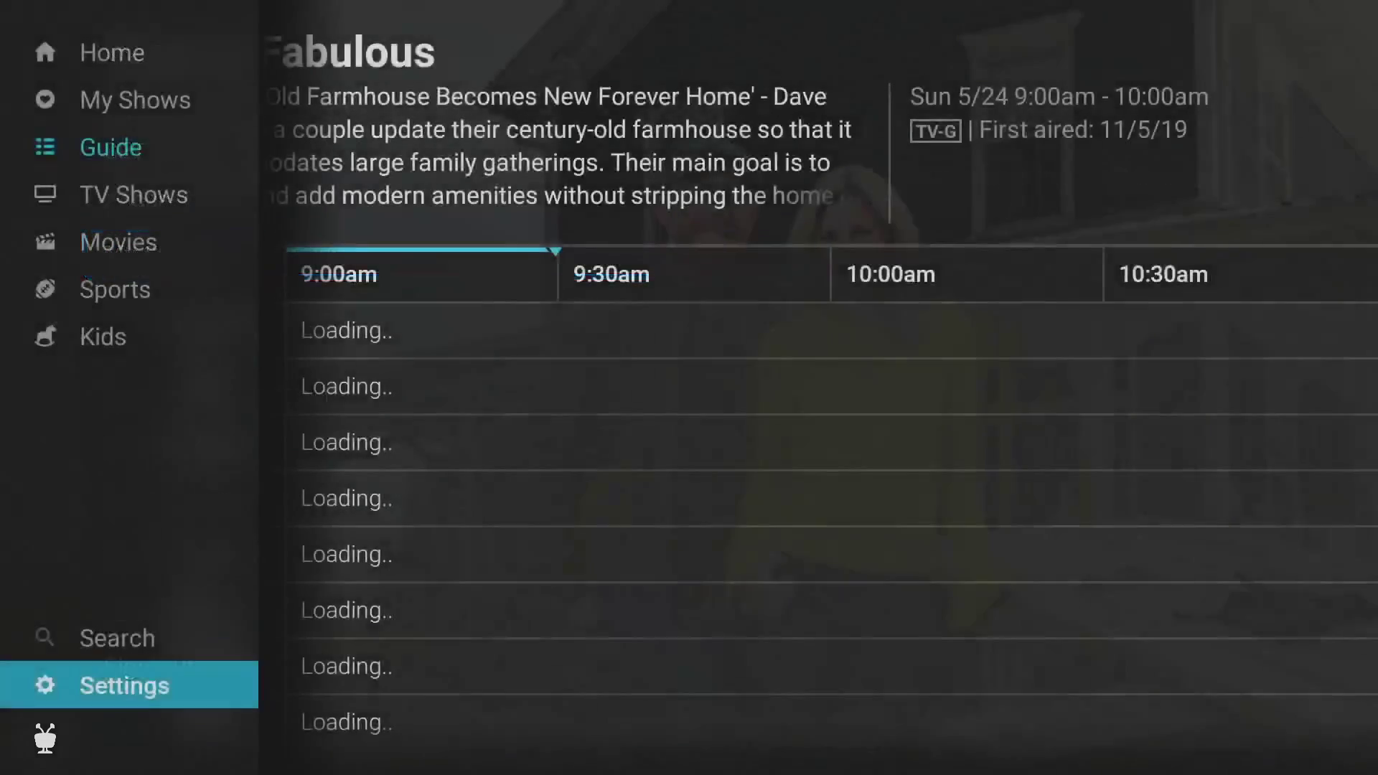
key(Escape)
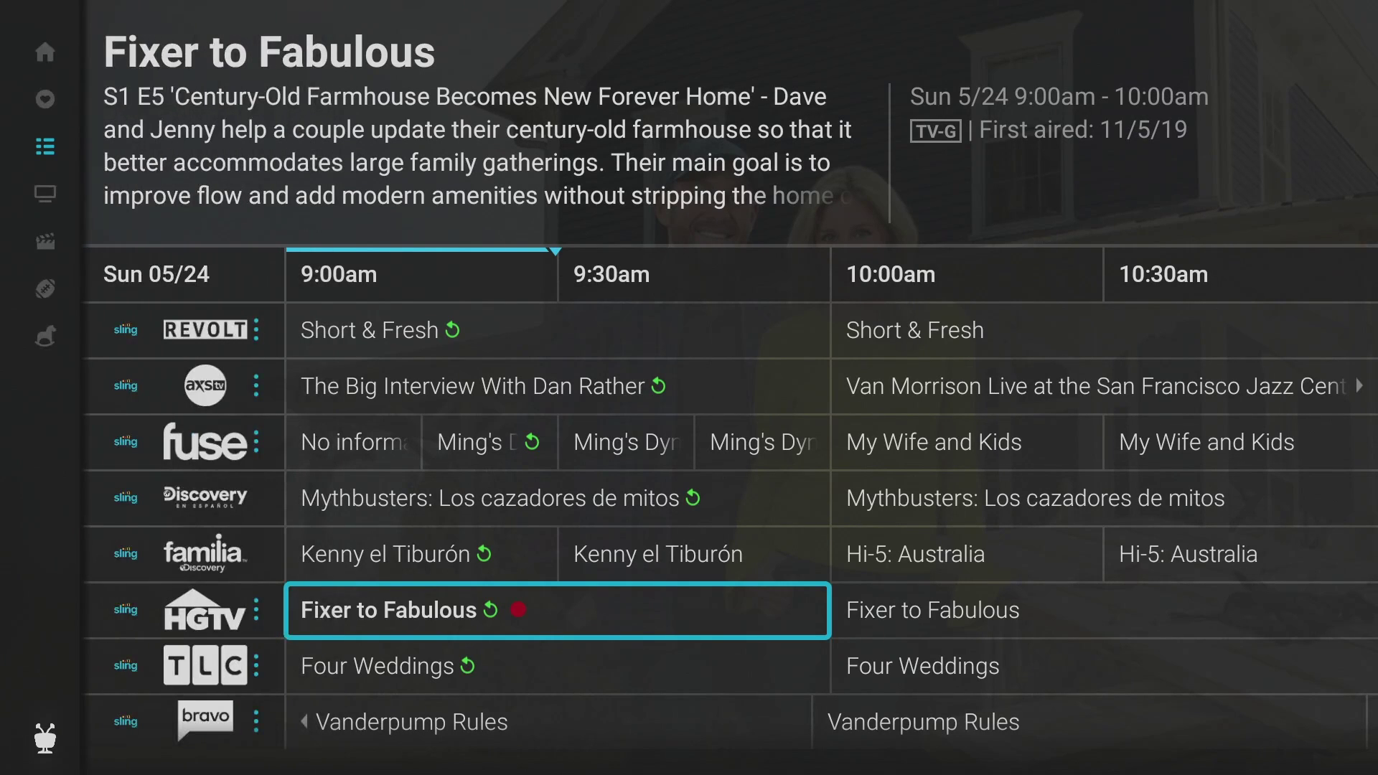
key(Up)
key(Up)
key(Up)
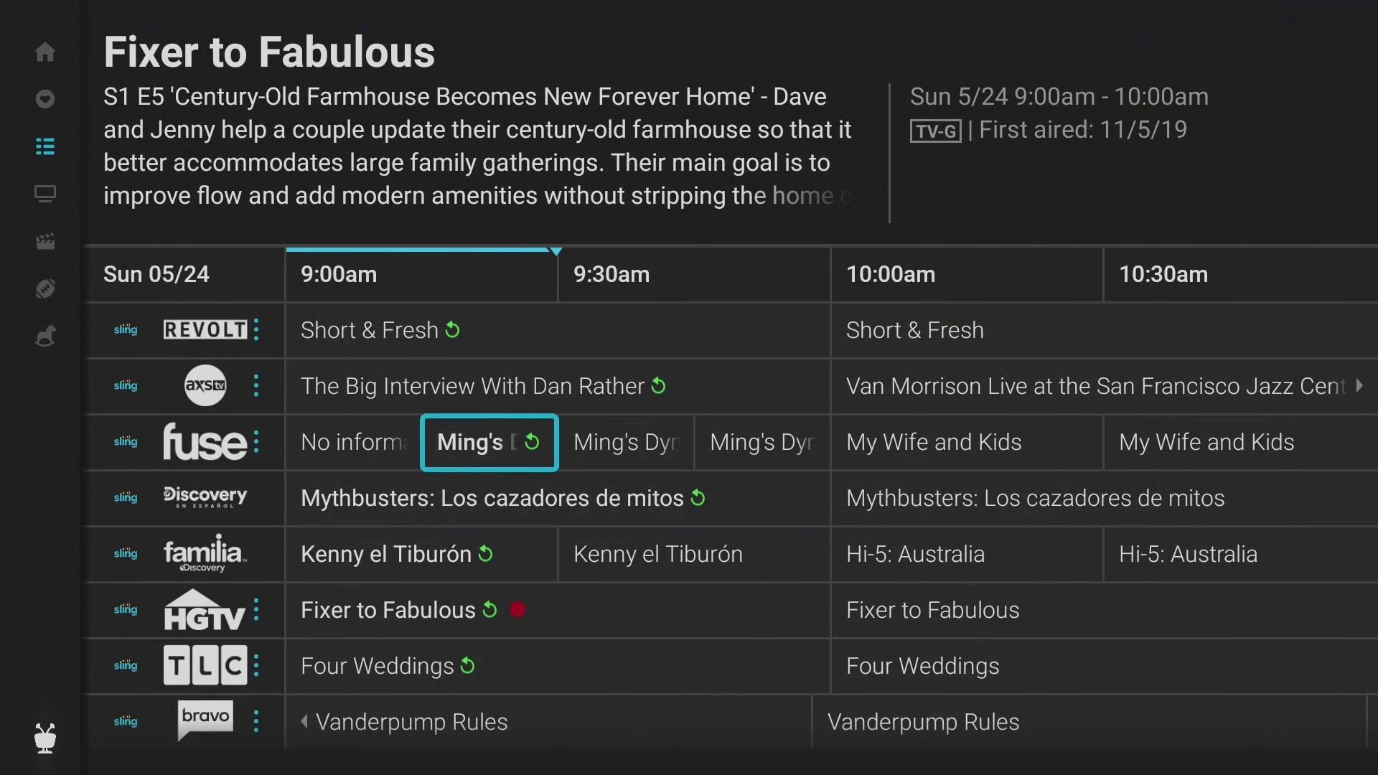
key(Up)
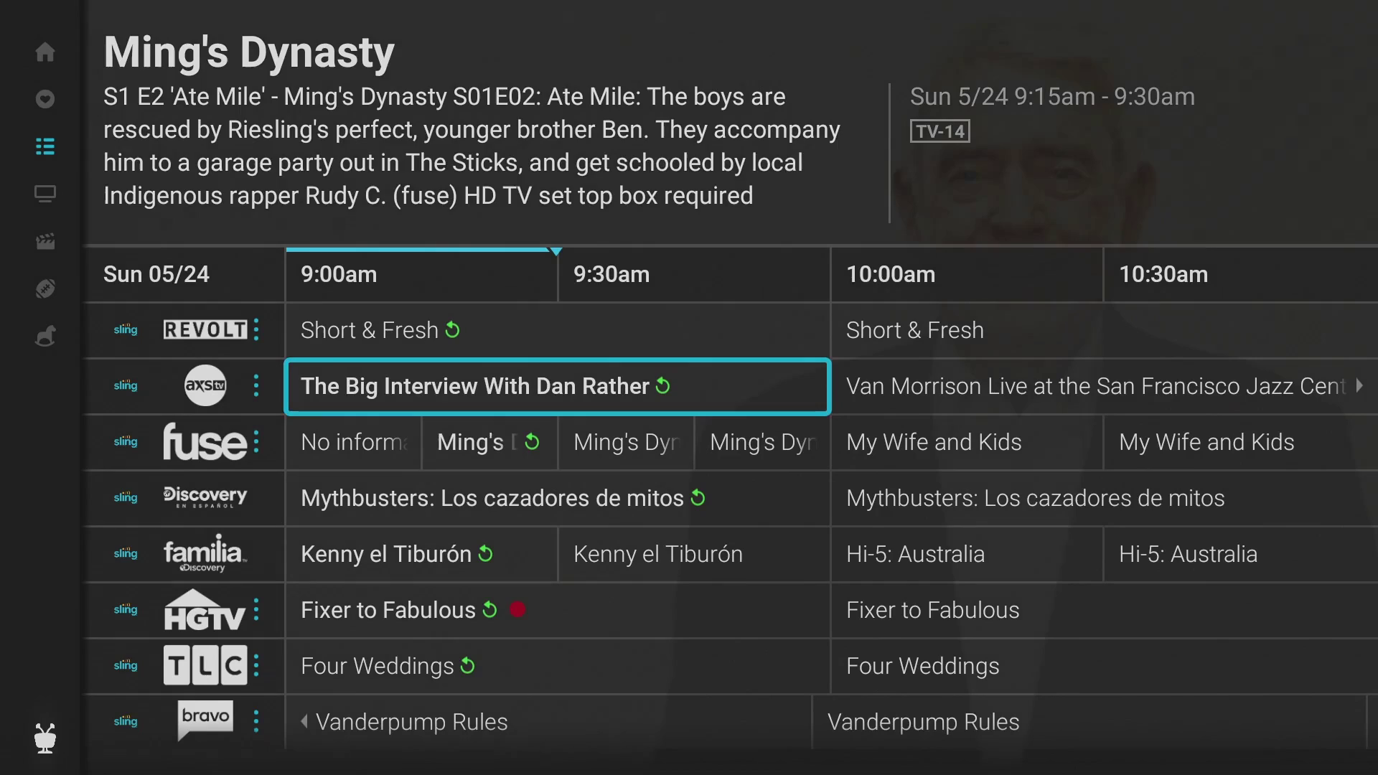